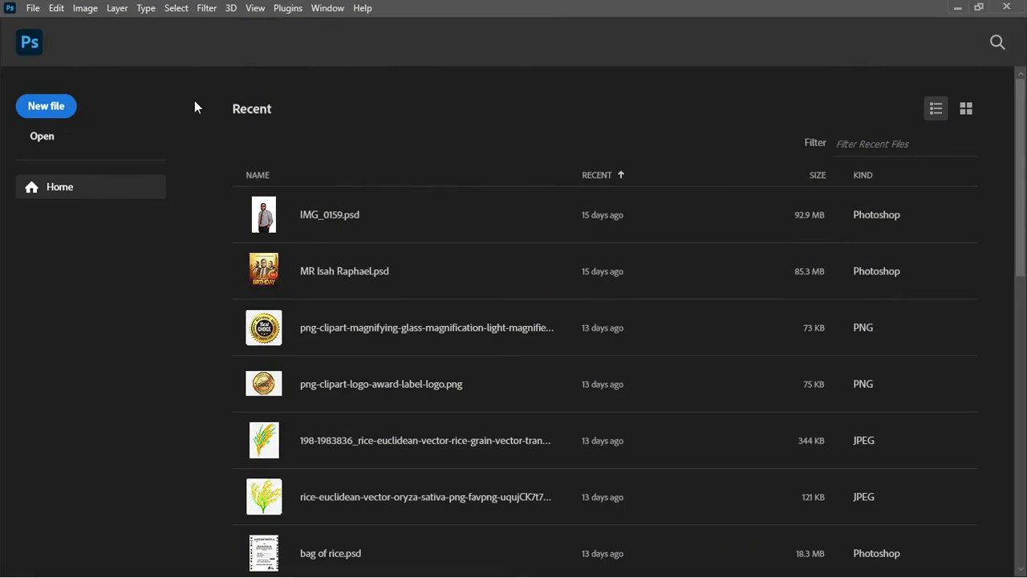
Step: Create a document from the Letter print preset with artboards enabled and dimensions in pixels, 2550 x 3300 at 300 ppi
left_click(42, 106)
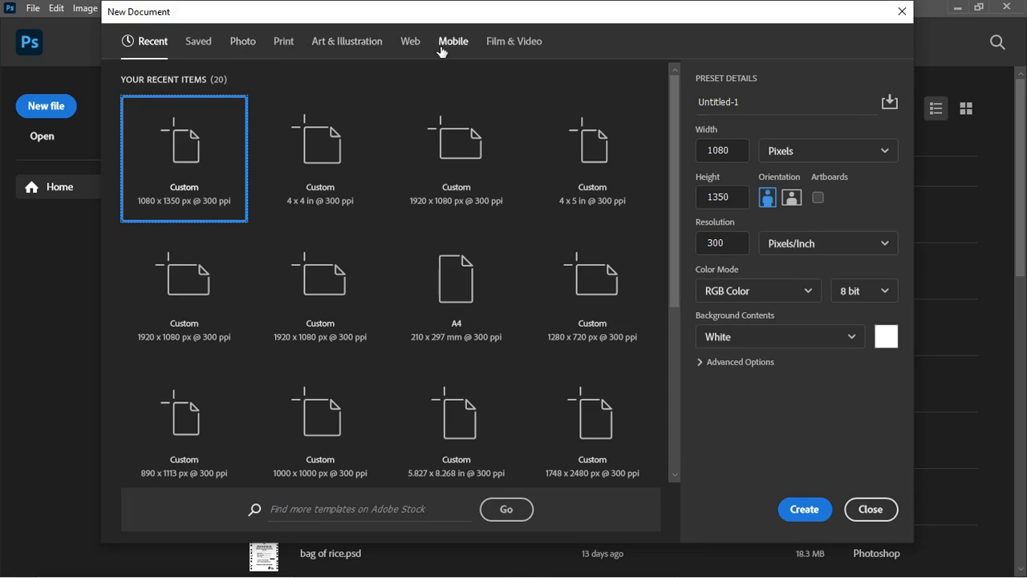
left_click(285, 45)
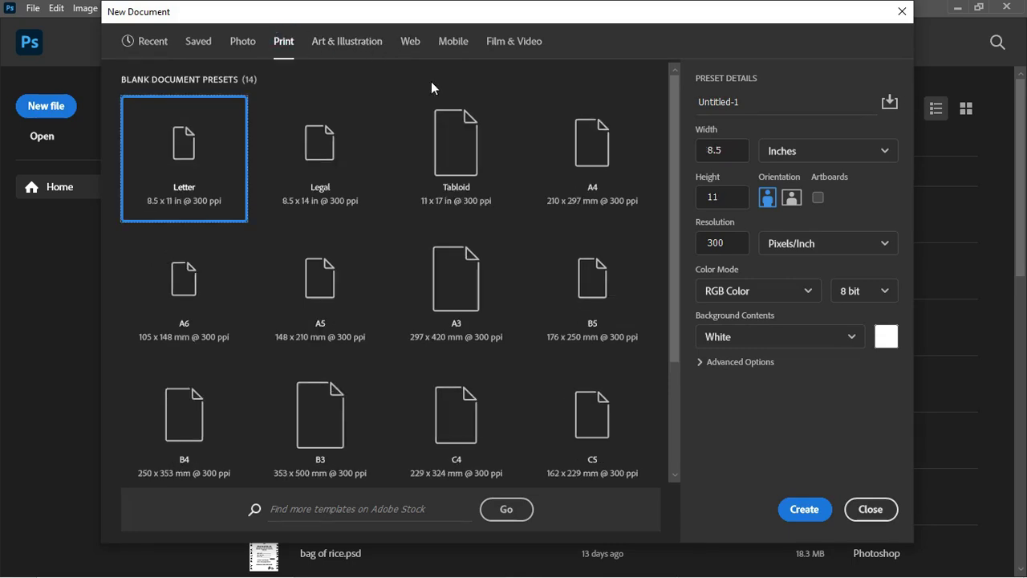
left_click(818, 196)
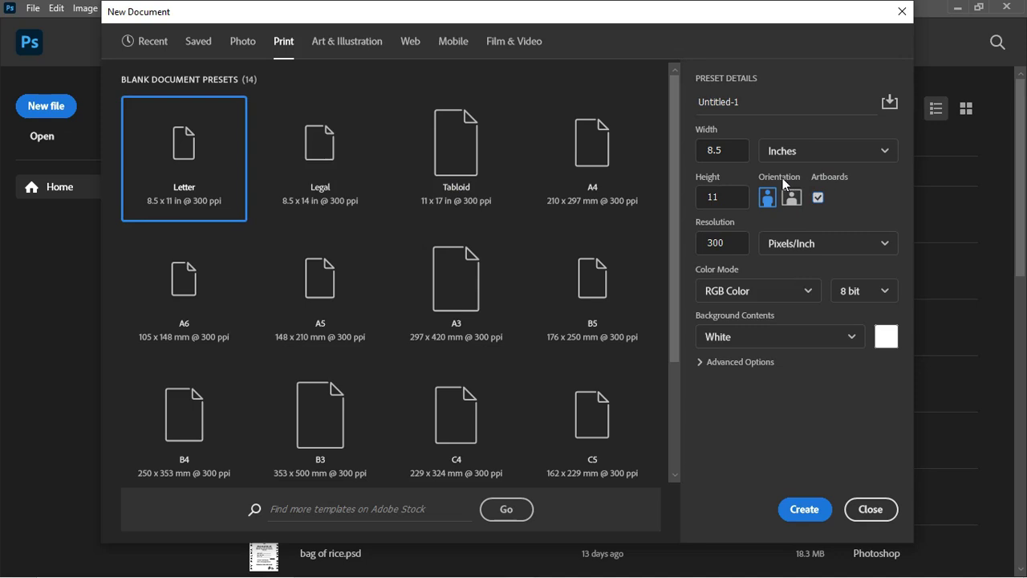
left_click(780, 151)
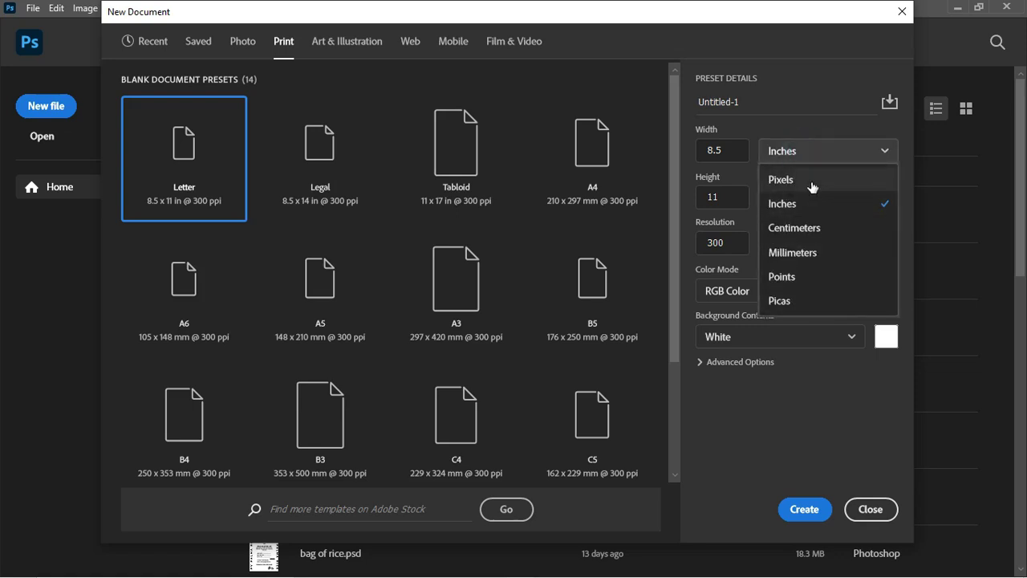
left_click(809, 185)
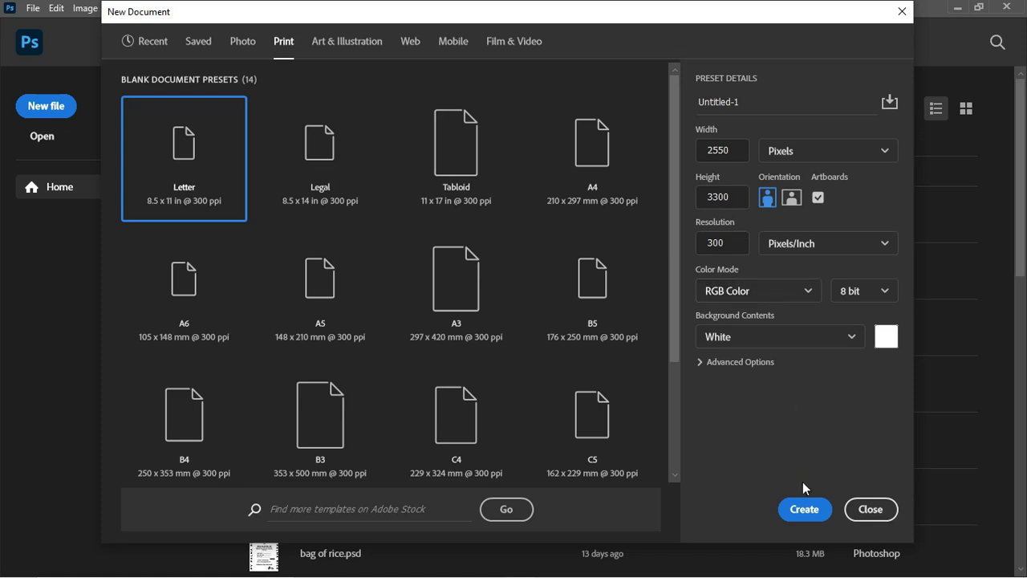
left_click(805, 509)
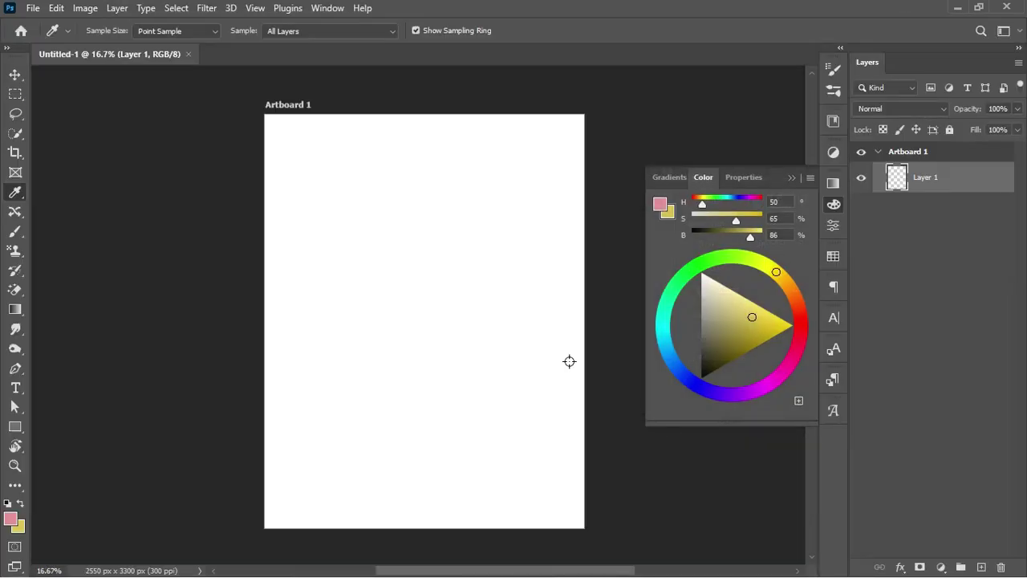
Step: Collapse Artboard 1 in the layer list and add a second artboard of the same size to its right with the Artboard tool
scroll(401, 249, "right", 1)
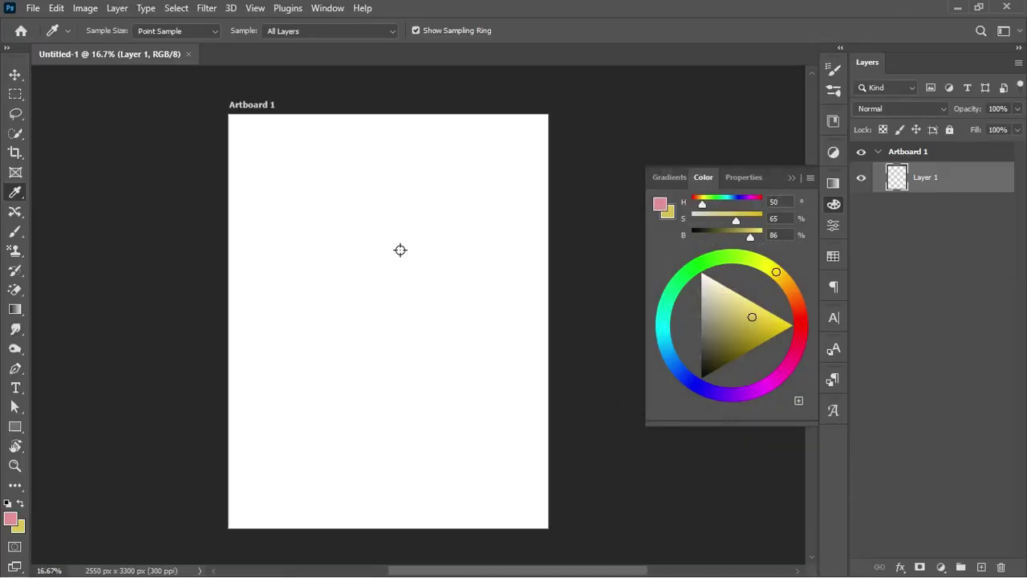
scroll(400, 250, "right", 2)
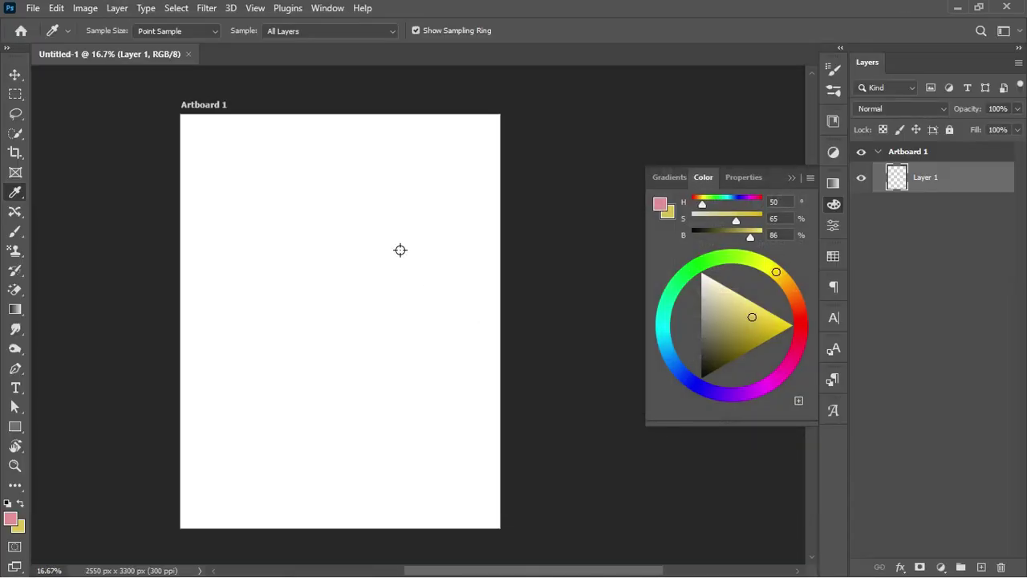
left_click(878, 154)
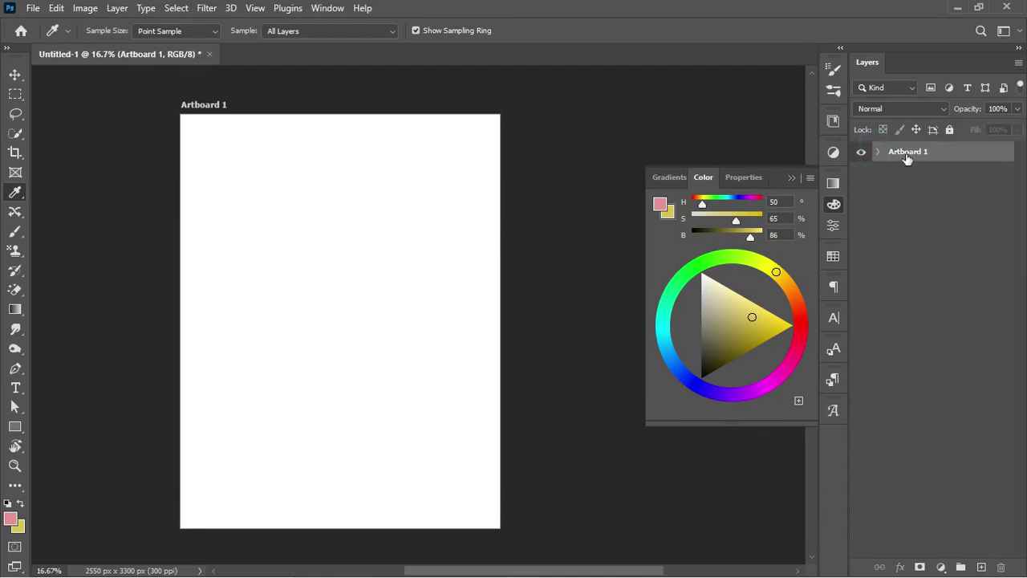
left_click(877, 152)
left_click(878, 153)
left_click_drag(14, 78, 68, 91)
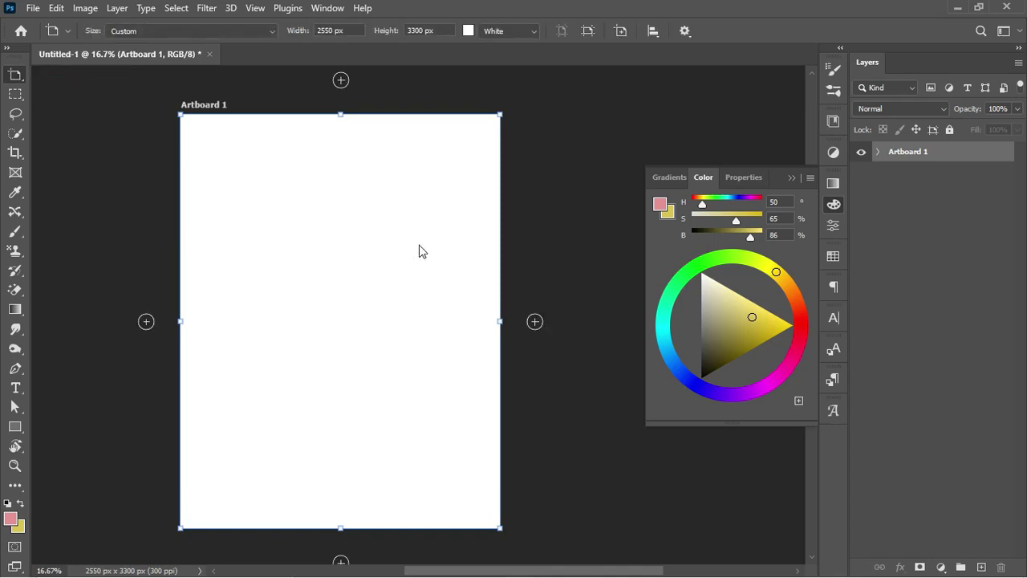
scroll(361, 233, "right", 1)
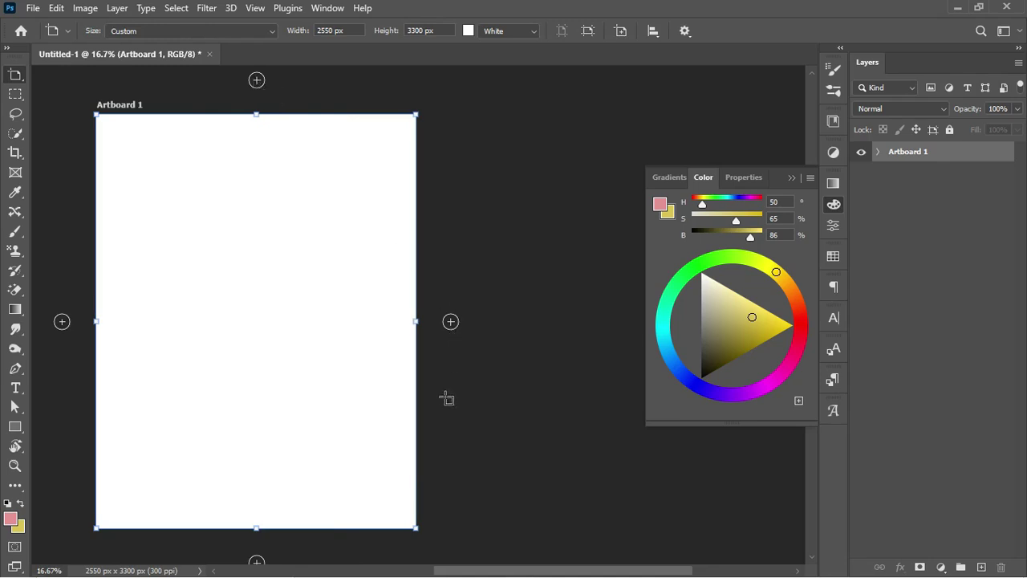
left_click(451, 322)
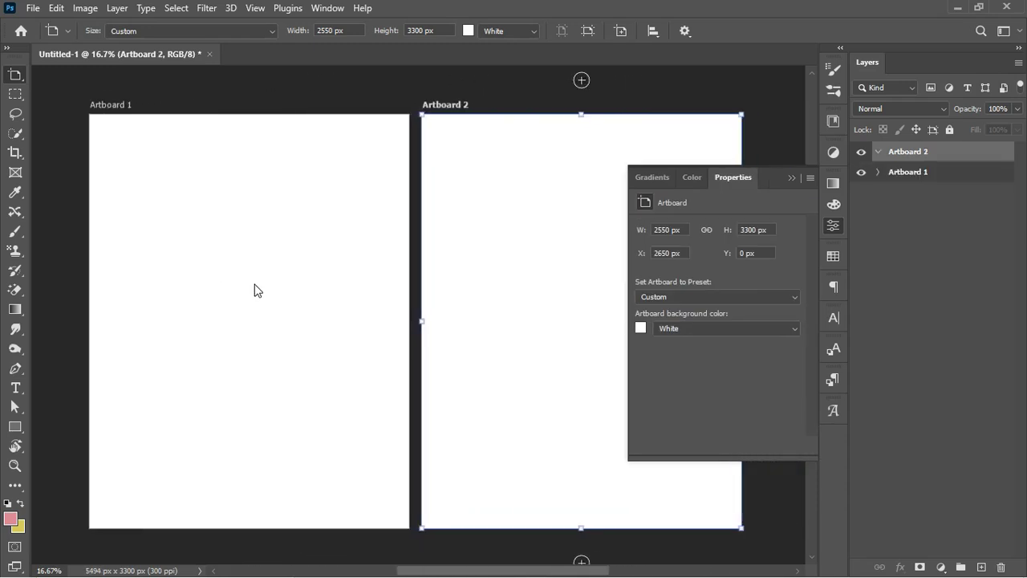
Step: Add a third artboard of the same size directly above Artboard 2 and collapse it in the layer list
scroll(256, 290, "up", 3)
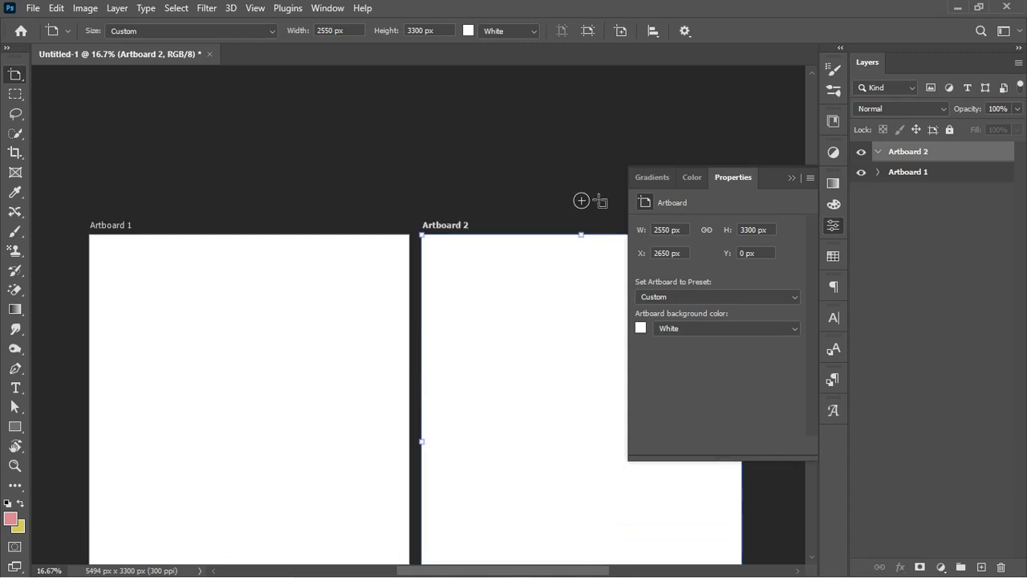
left_click(581, 201)
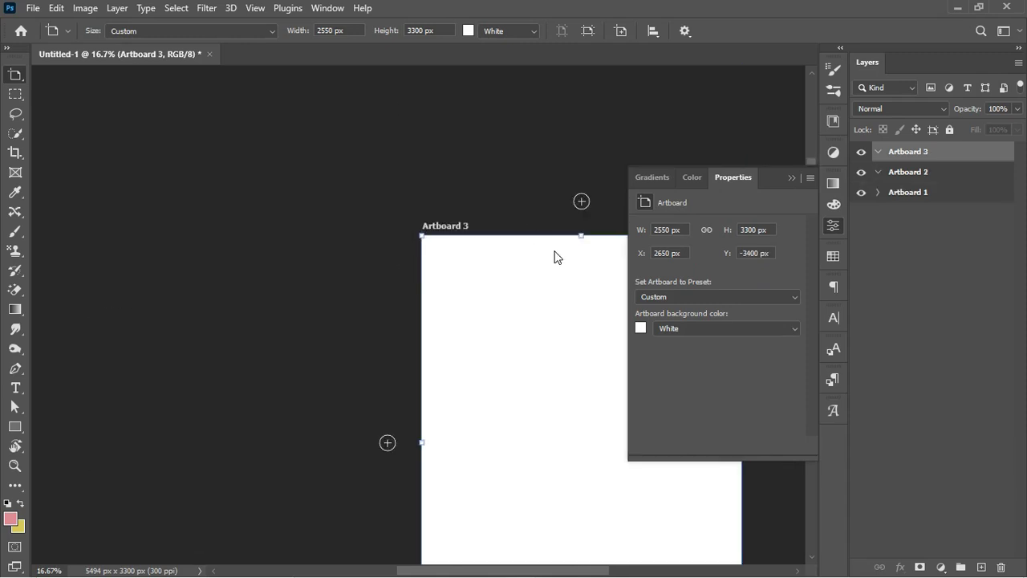
scroll(557, 257, "down", 4)
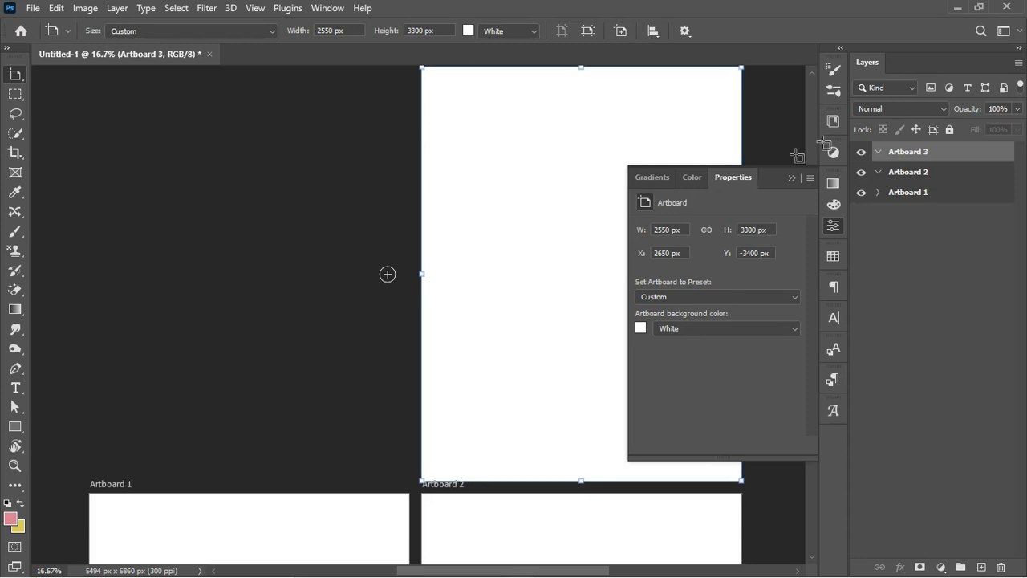
left_click(877, 150)
scroll(536, 257, "down", 2)
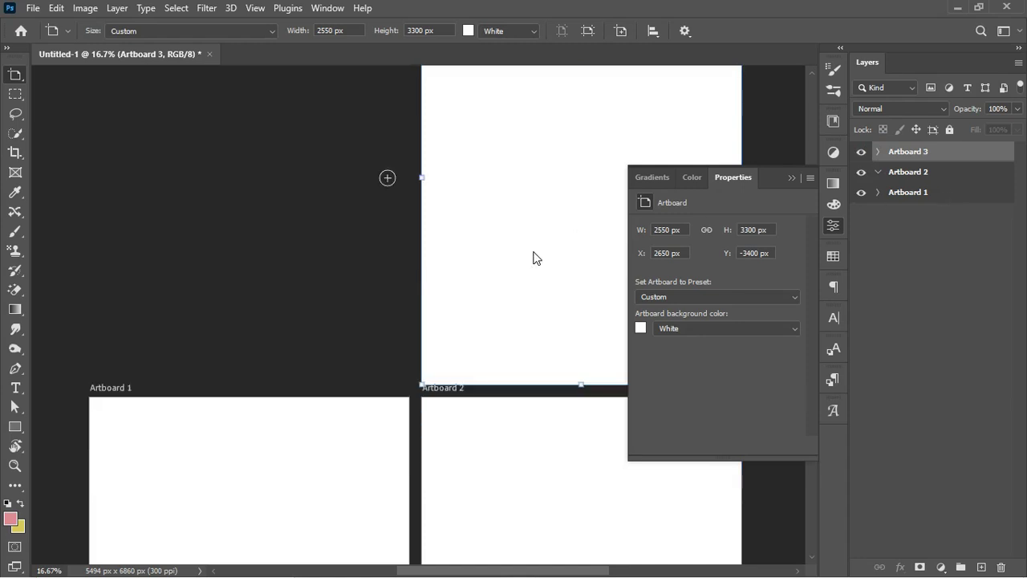
Step: Change the background color of Artboard 3 to a dark blue
scroll(536, 257, "up", 2)
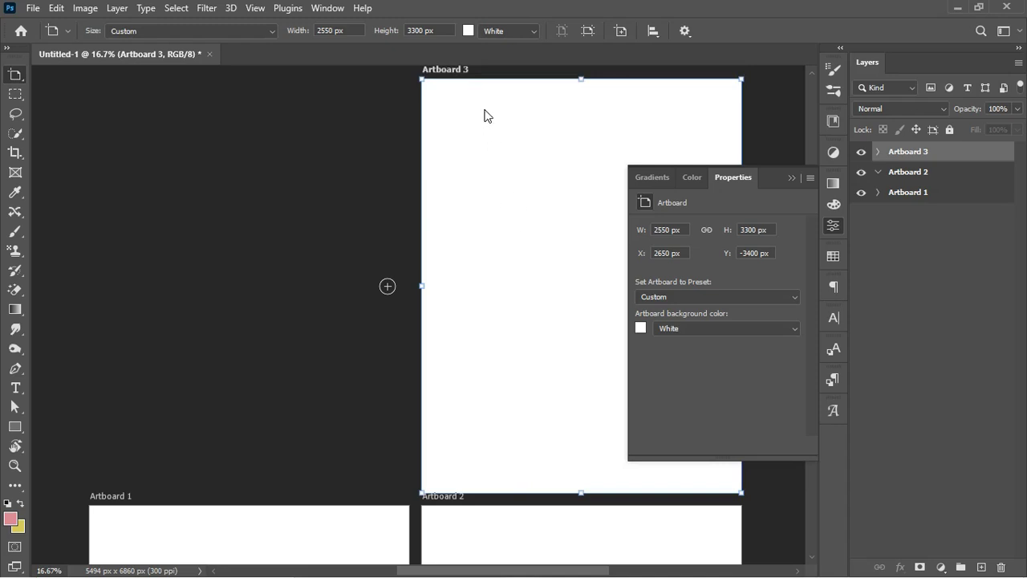
scroll(475, 64, "down", 5)
left_click(468, 30)
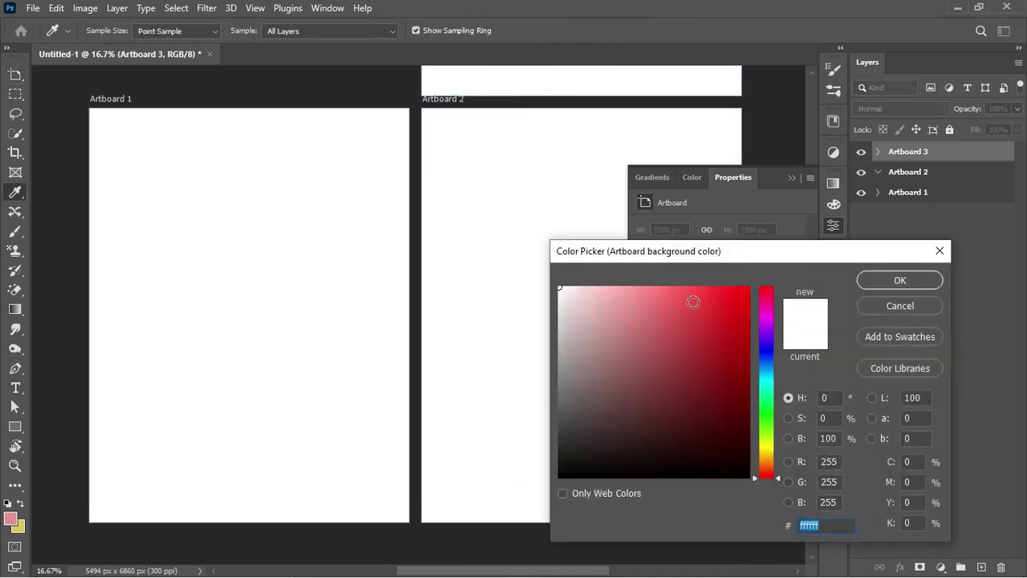
left_click_drag(693, 303, 731, 344)
left_click_drag(775, 315, 768, 352)
left_click(894, 281)
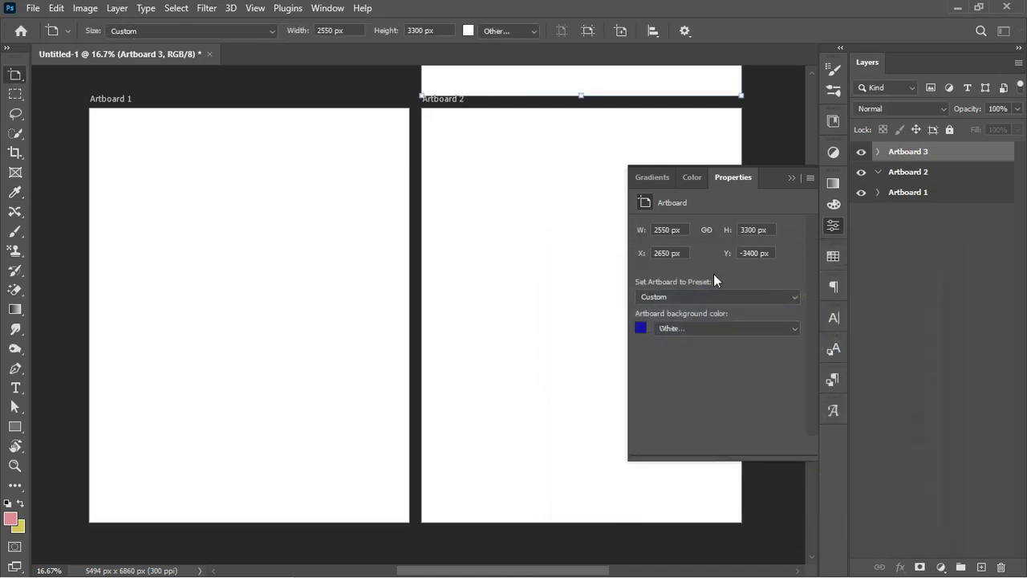
scroll(557, 135, "up", 5)
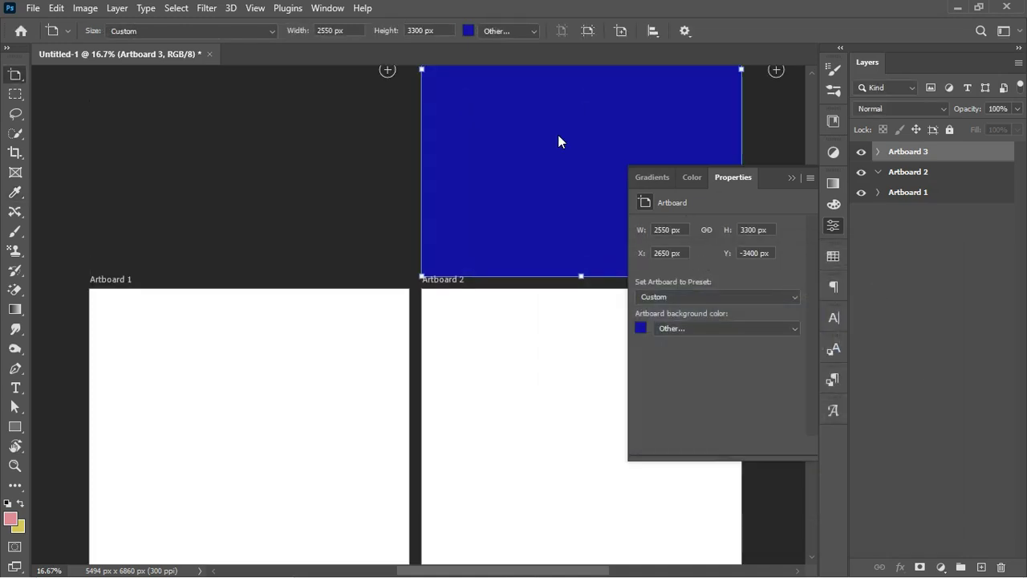
Step: Resize Artboard 3 freehand to about 2076 px wide and 1735 px high
scroll(396, 335, "right", 2)
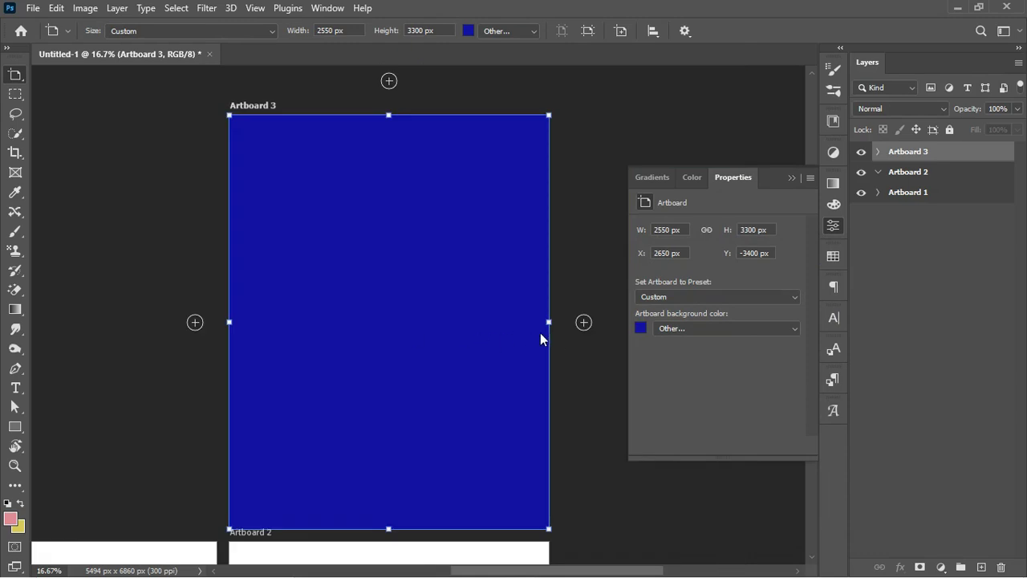
left_click_drag(549, 322, 583, 321)
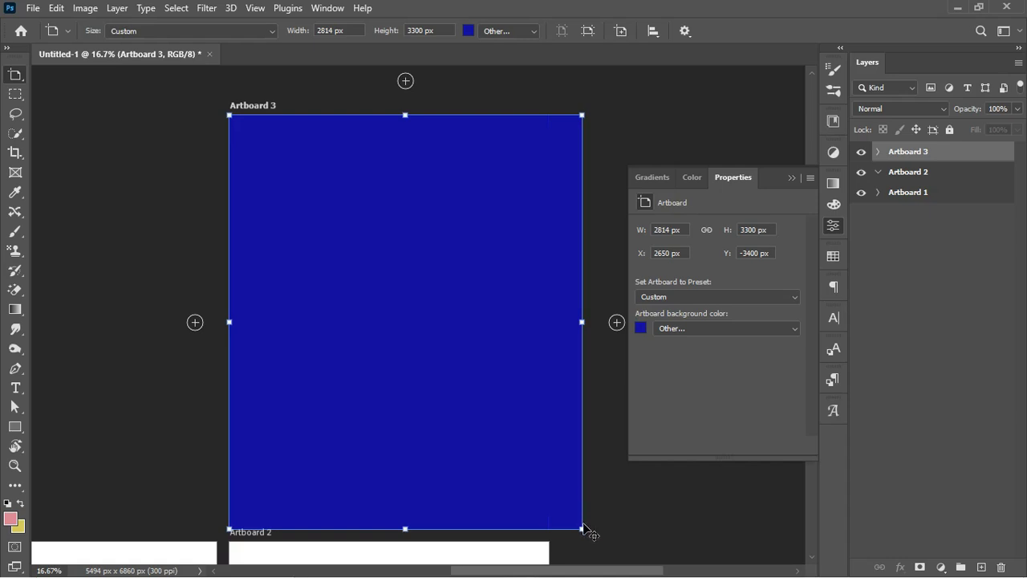
left_click_drag(583, 528, 489, 334)
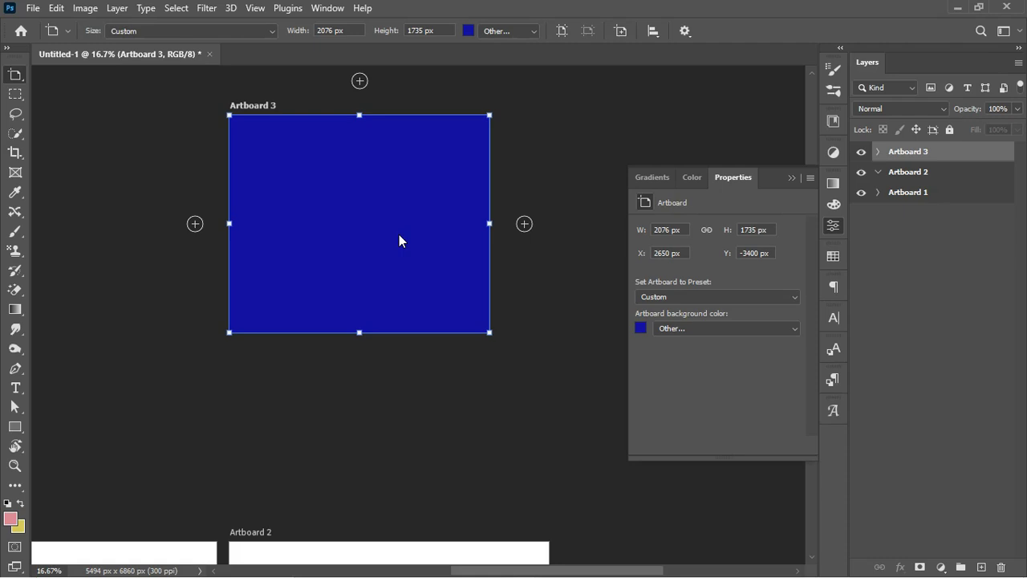
Step: Apply the iPhone X size preset to Artboard 3
left_click(270, 32)
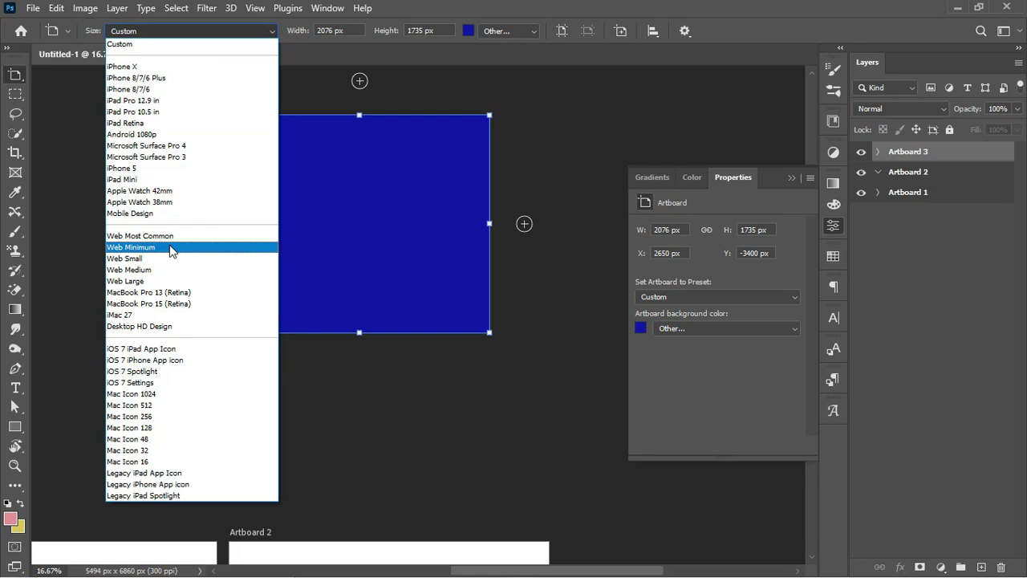
left_click(128, 67)
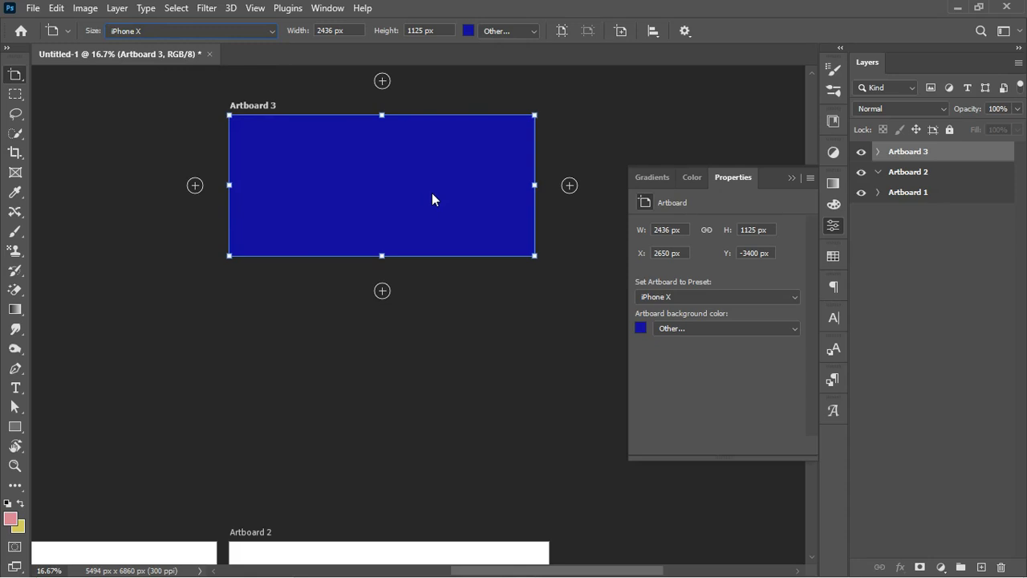
scroll(433, 199, "up", 3)
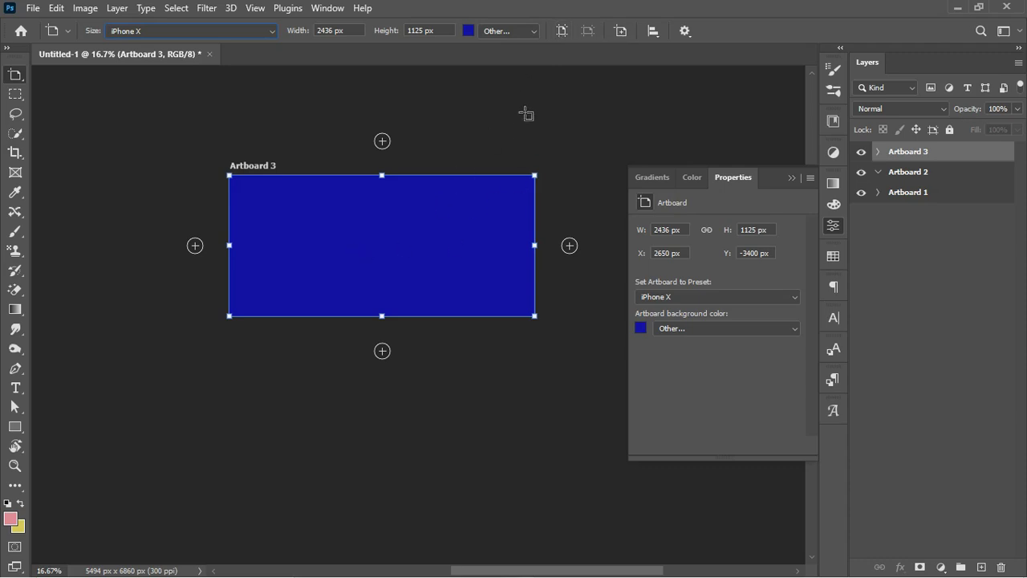
Step: Toggle Artboard 3 between portrait and landscape orientation, ending in landscape
left_click(562, 31)
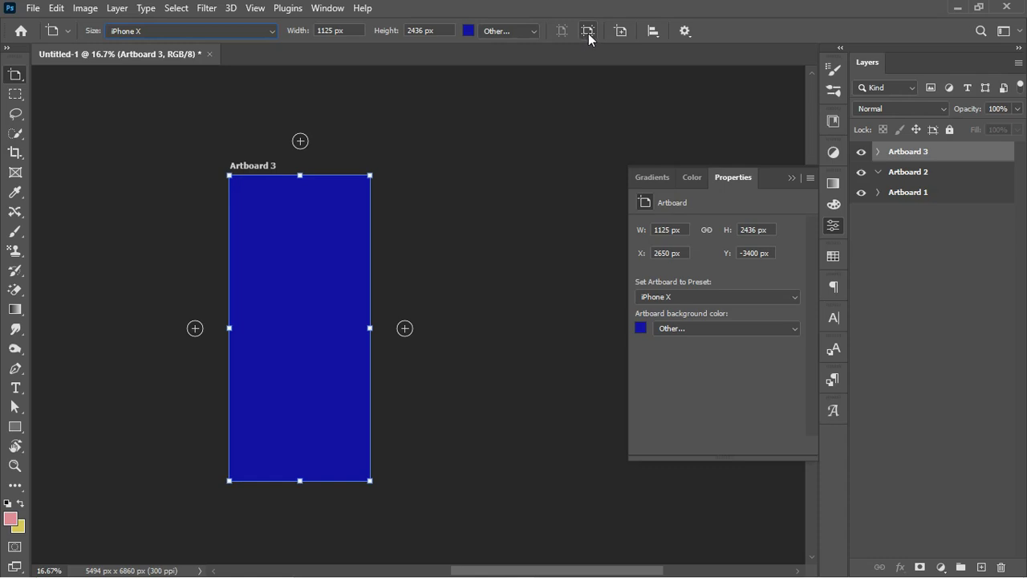
left_click(588, 33)
left_click(561, 32)
left_click(589, 33)
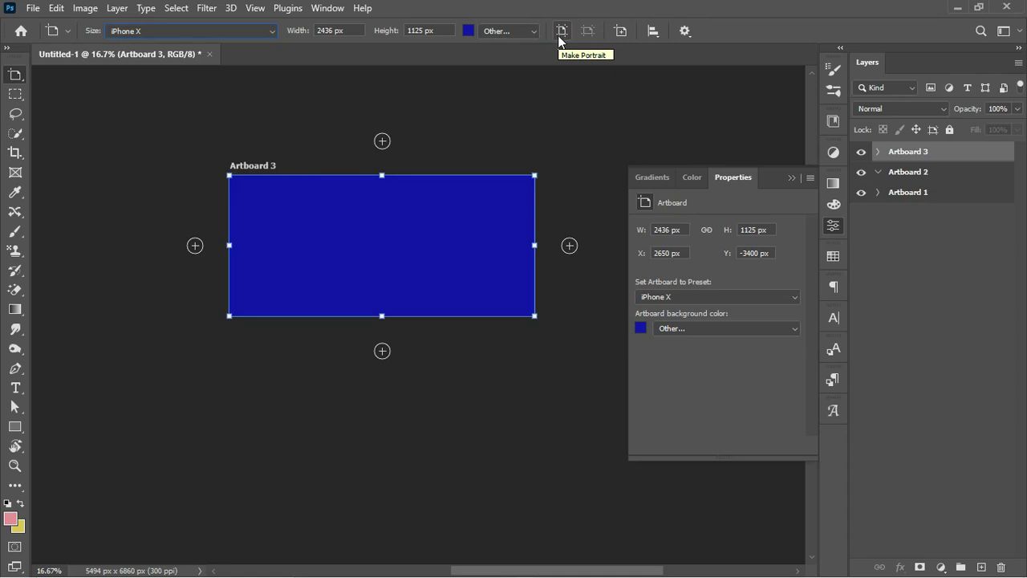
Step: Move Artboard 3 straight down to just above Artboard 2, at a Y position of about -1331 px
scroll(460, 145, "down", 1)
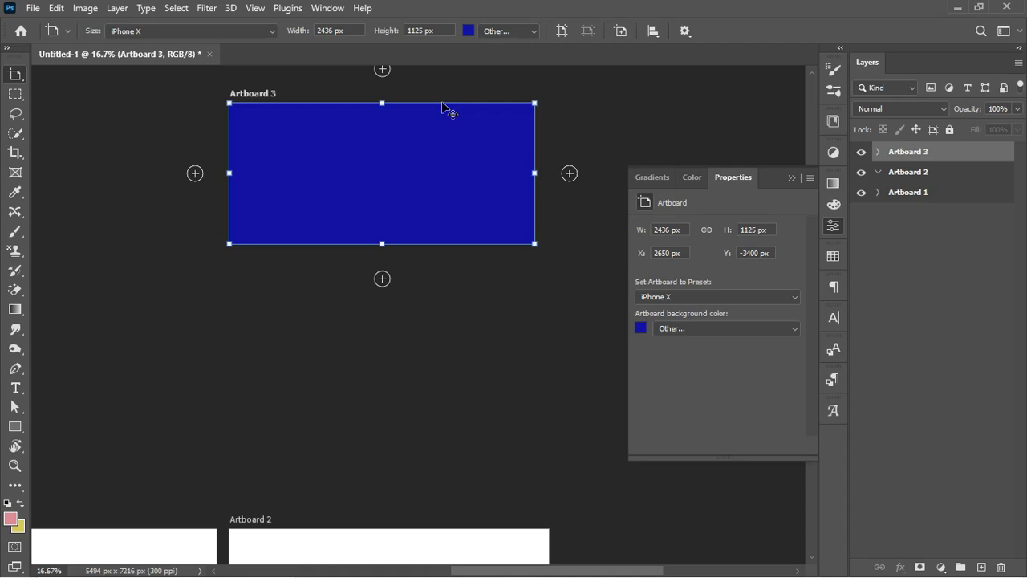
left_click_drag(442, 106, 443, 366)
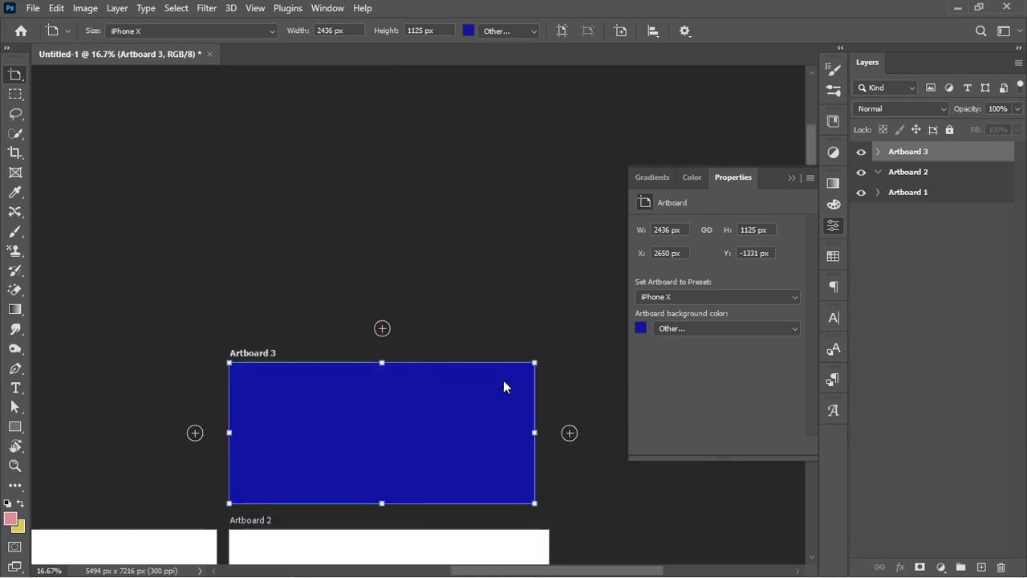
scroll(503, 387, "down", 4)
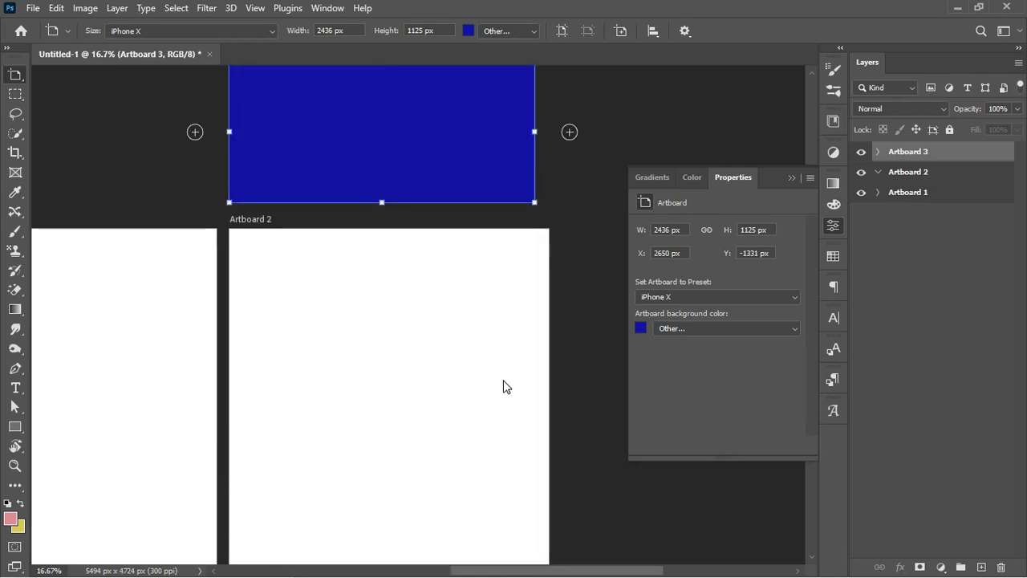
scroll(505, 386, "up", 1)
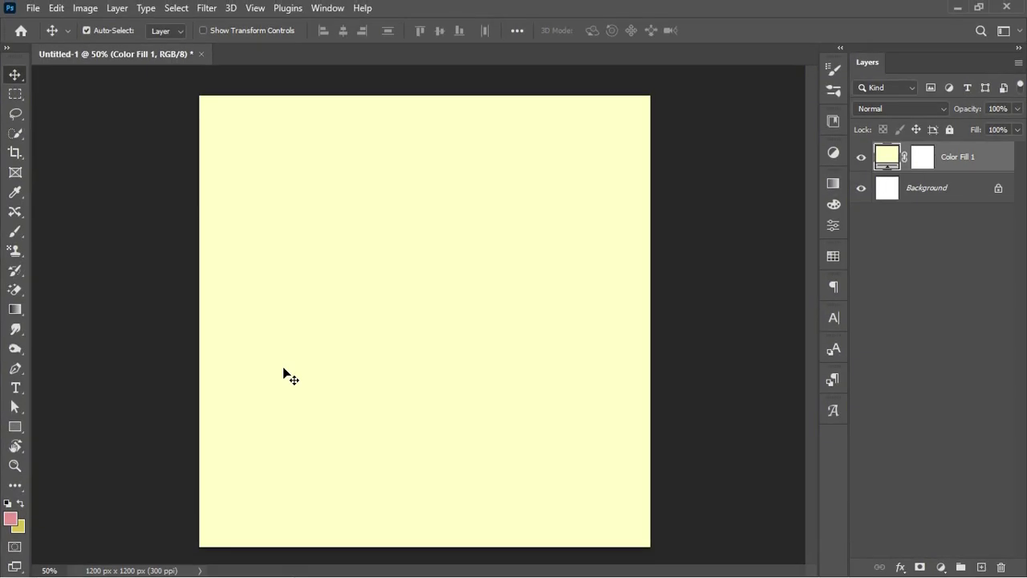
Step: Add the text INTRODUCTION in the upper left part of the pale yellow canvas, in Montserrat ExtraBold 13 pt
left_click(15, 387)
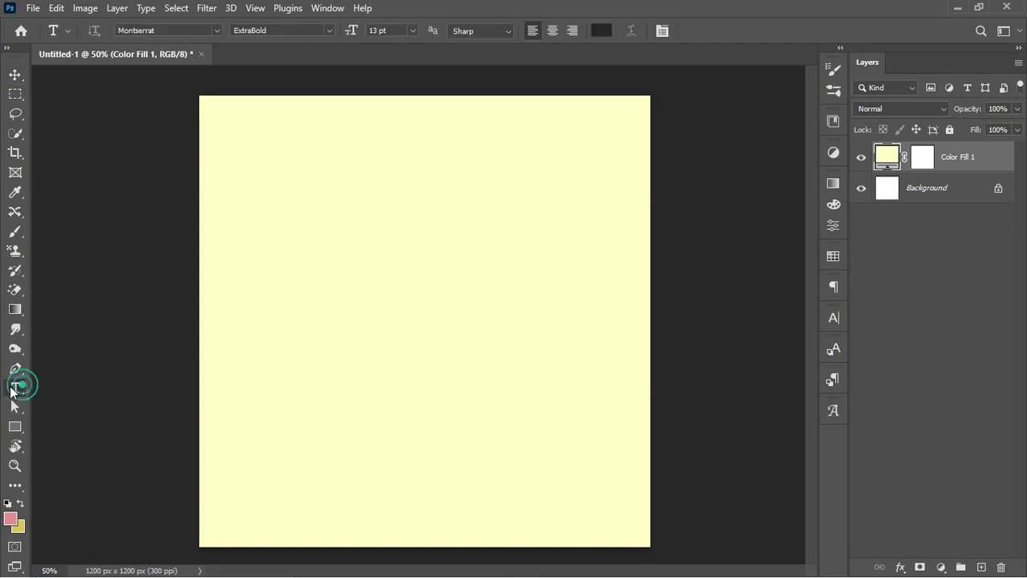
left_click(273, 177)
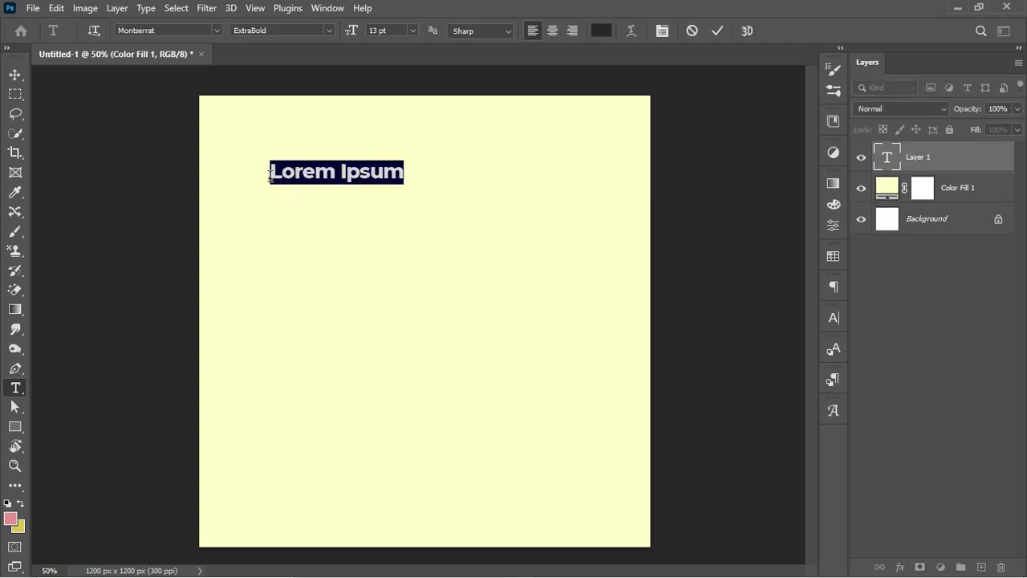
type("INTRODUCTION")
Step: Scale the INTRODUCTION heading to about 104% and move it to about X 310.5 px, Y 106.5 px
key("ctrl+t")
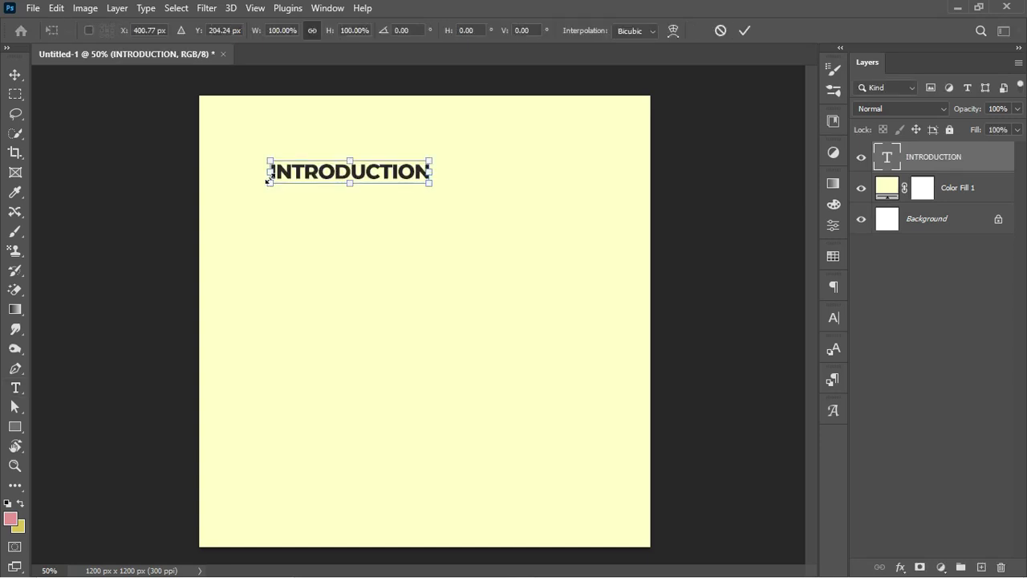
left_click_drag(431, 154, 398, 148)
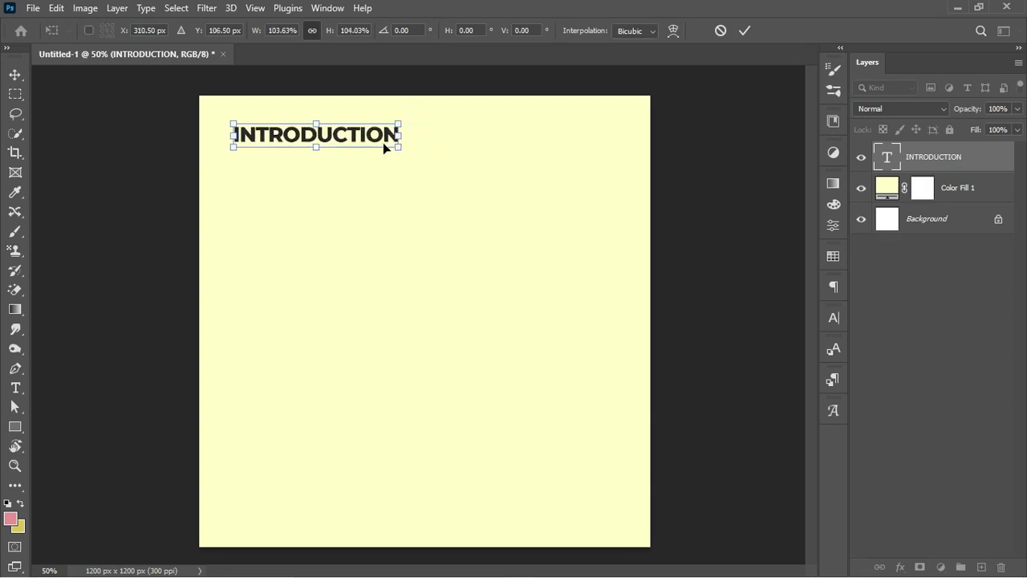
left_click(743, 31)
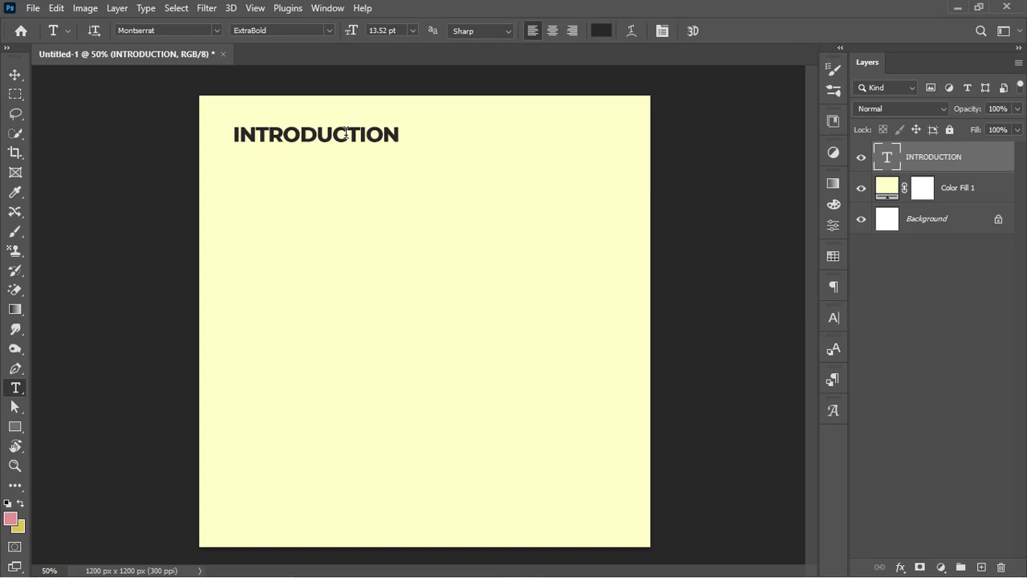
Step: Duplicate the INTRODUCTION text layer and move the copy straight down below the original, to about Y 180.5 px
key("ctrl+j")
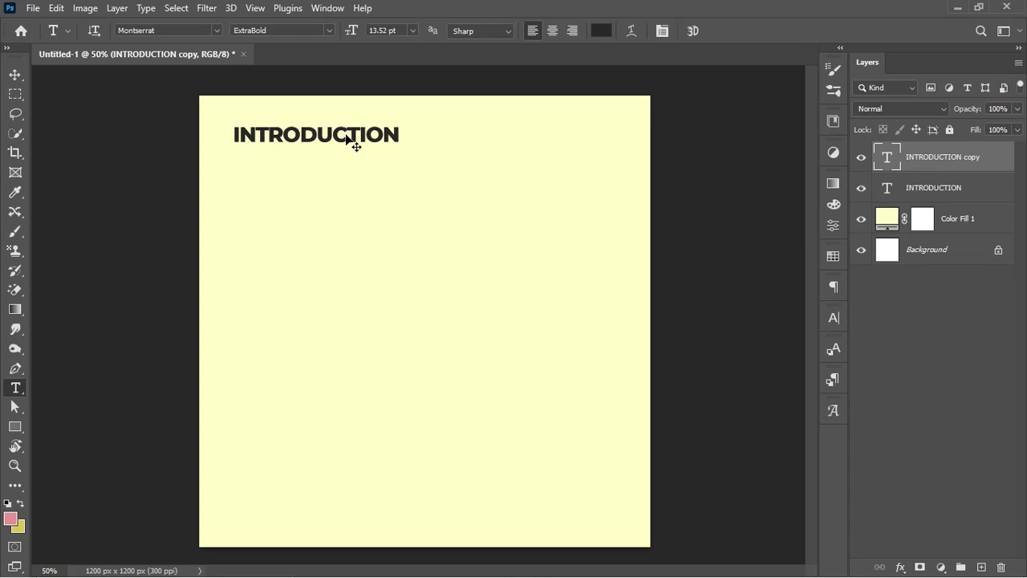
key("ctrl+t")
left_click_drag(346, 138, 346, 165)
key("Return")
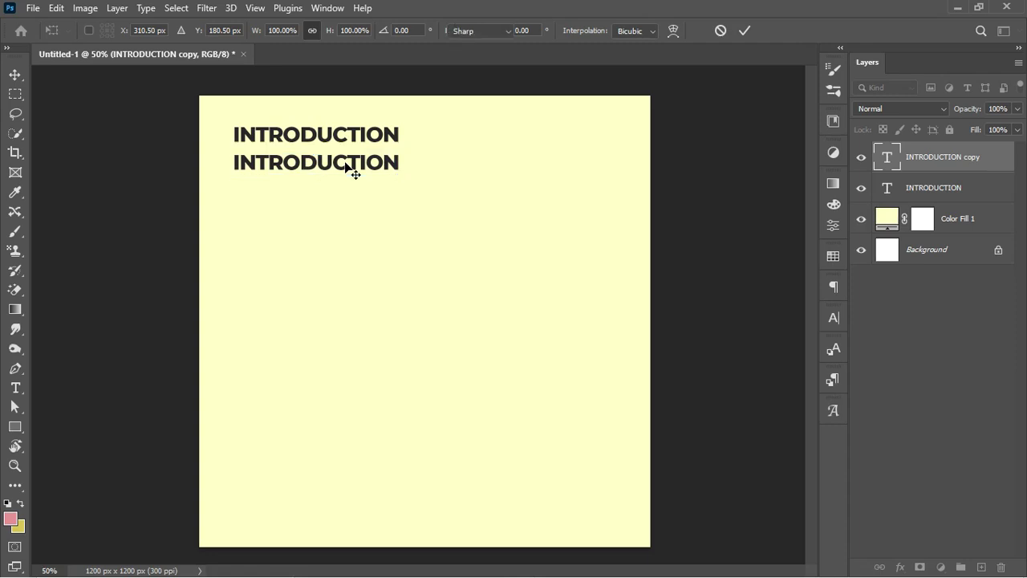
Step: Replace the duplicated heading's text with the copied paragraph beginning "Technology is developed continuously"
key("t")
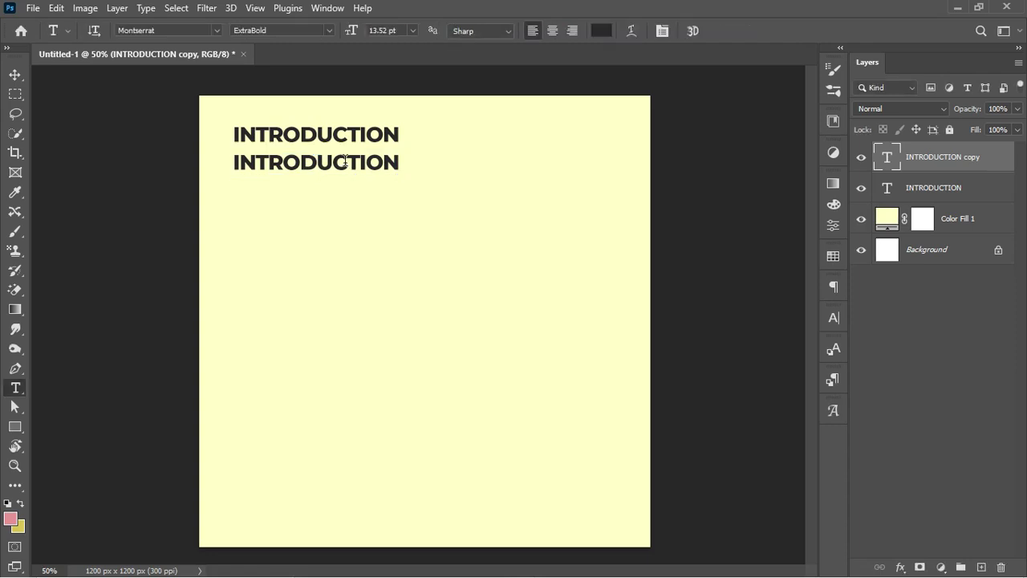
left_click(300, 163)
key("ctrl+a")
key("ctrl+v")
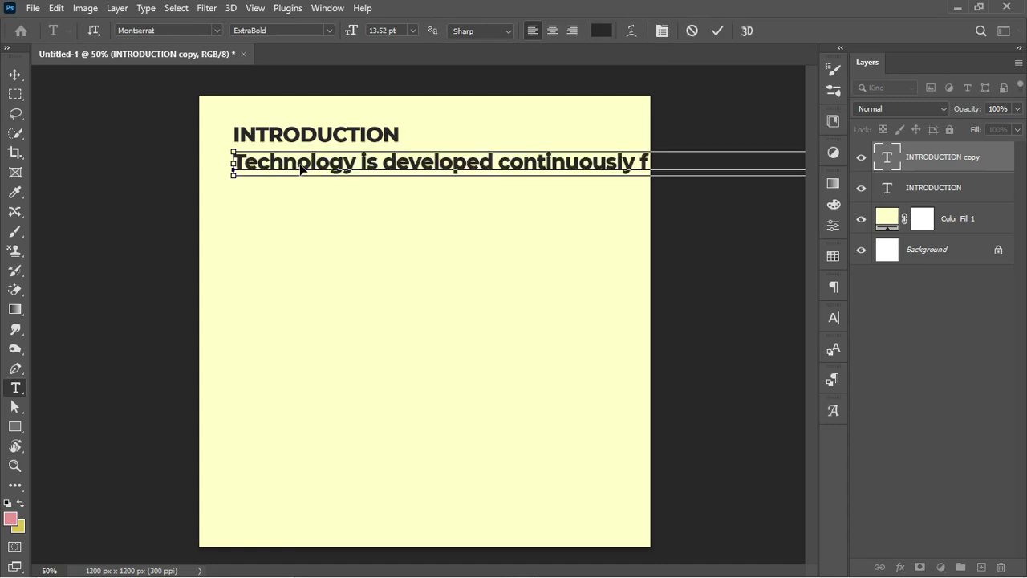
left_click(717, 31)
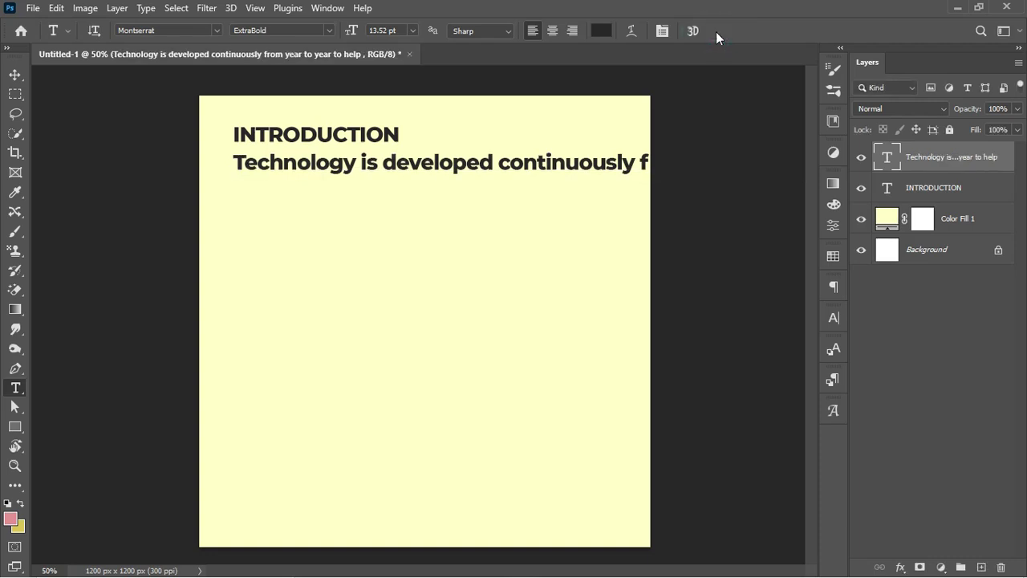
Step: Show the Character settings and set the paragraph layer's font size to 6.76 pt
left_click(834, 318)
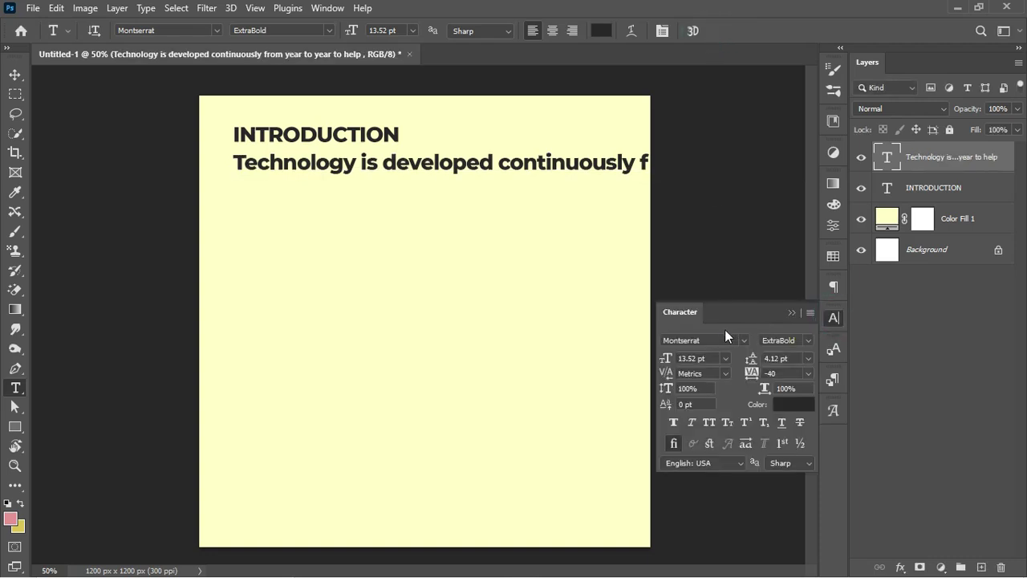
left_click(324, 9)
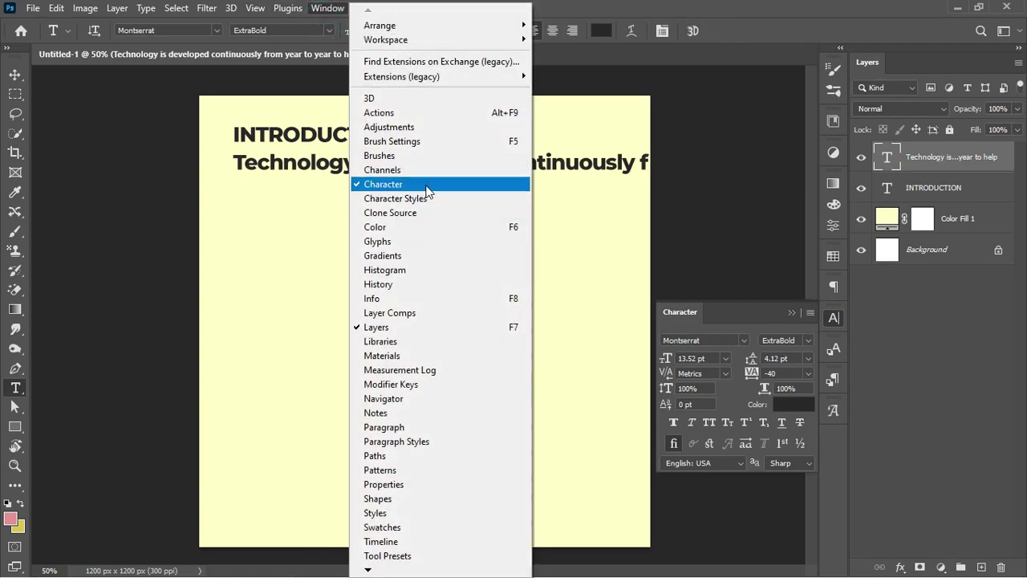
left_click(741, 319)
left_click(934, 187)
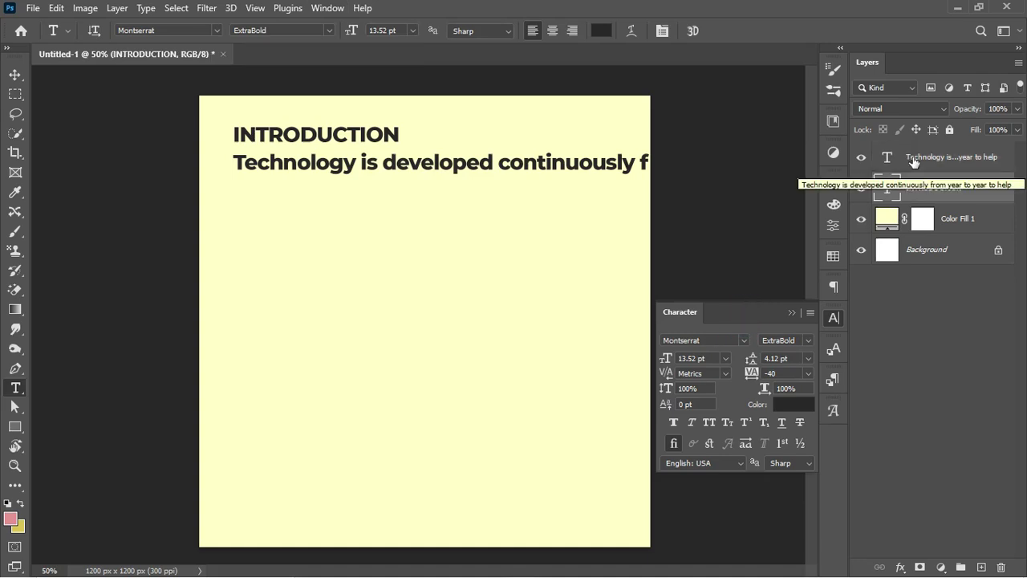
left_click(913, 160)
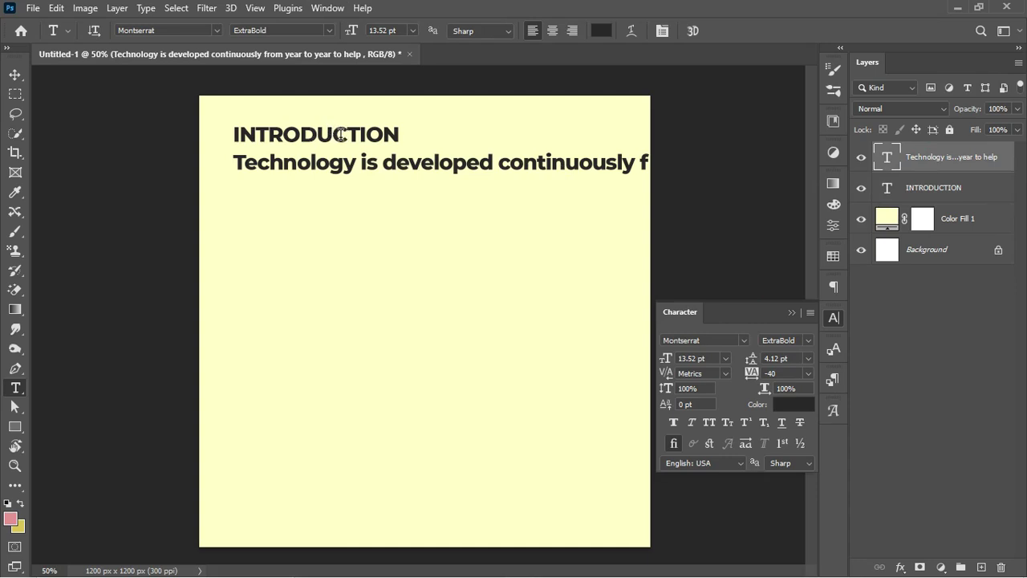
left_click(709, 359)
key("Return")
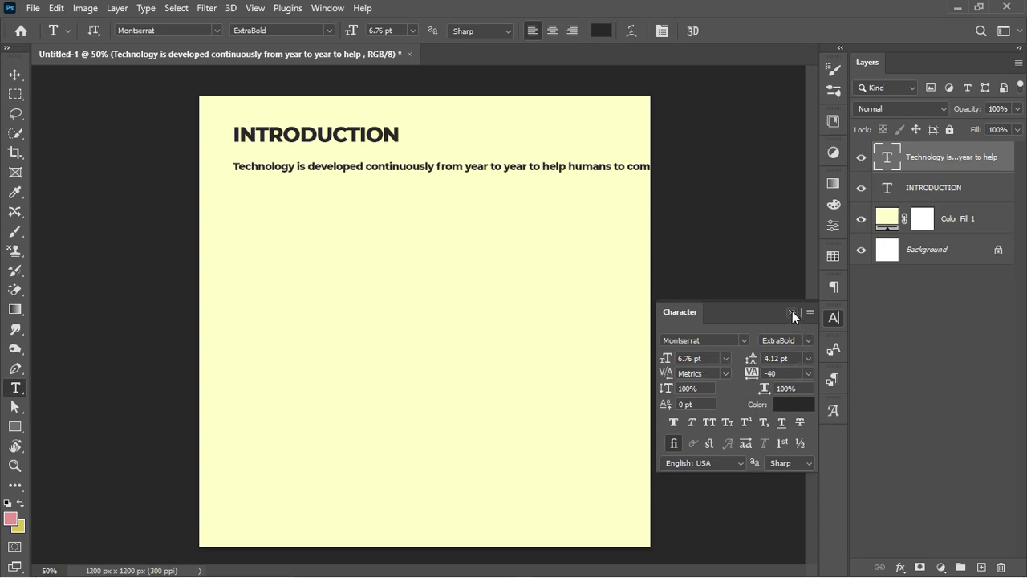
Step: Break the paragraph into 13 short lines under the heading, ending the text at "methods to enhance students'"
left_click(16, 74)
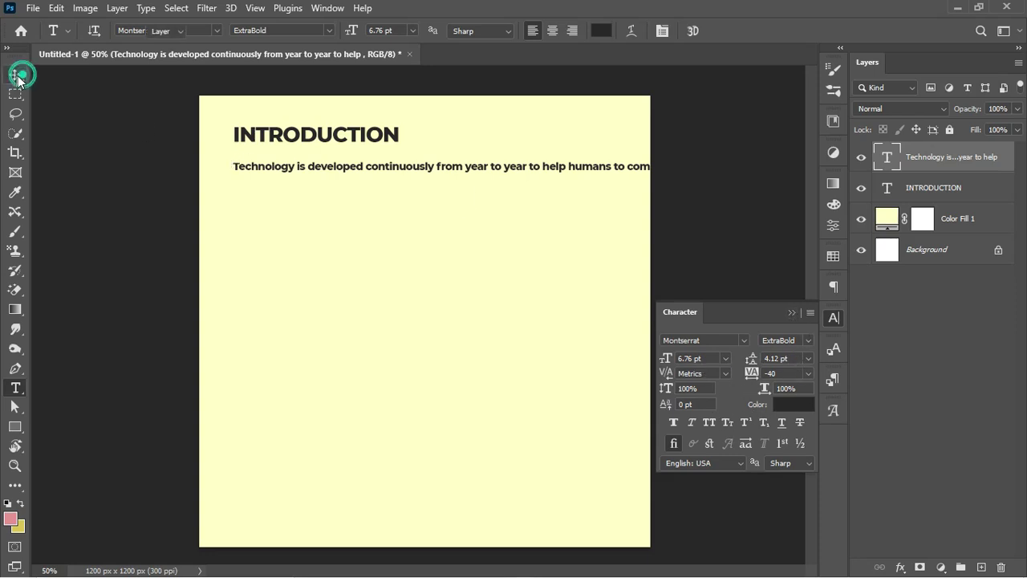
left_click_drag(328, 165, 328, 166)
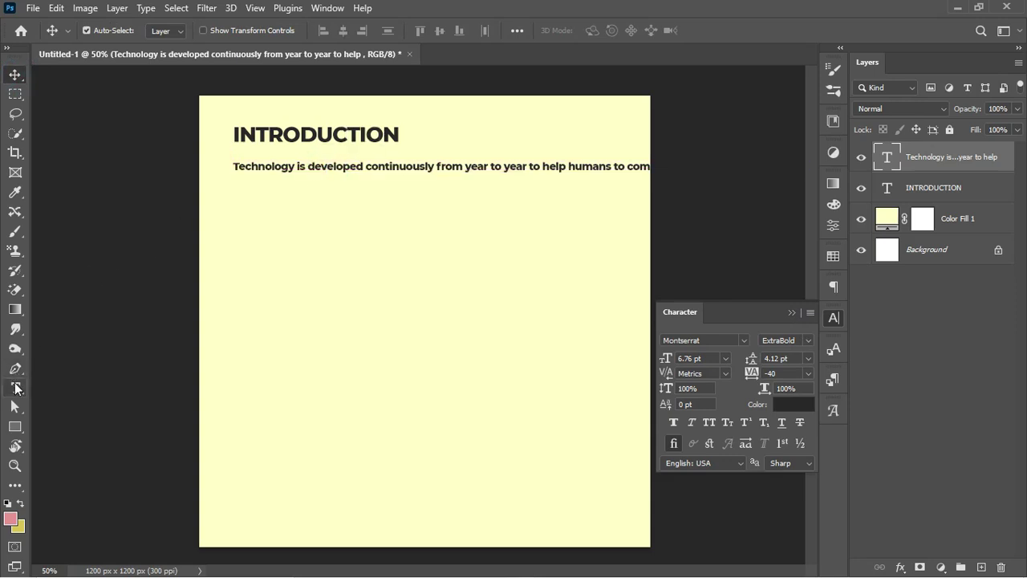
left_click(15, 388)
left_click(436, 166)
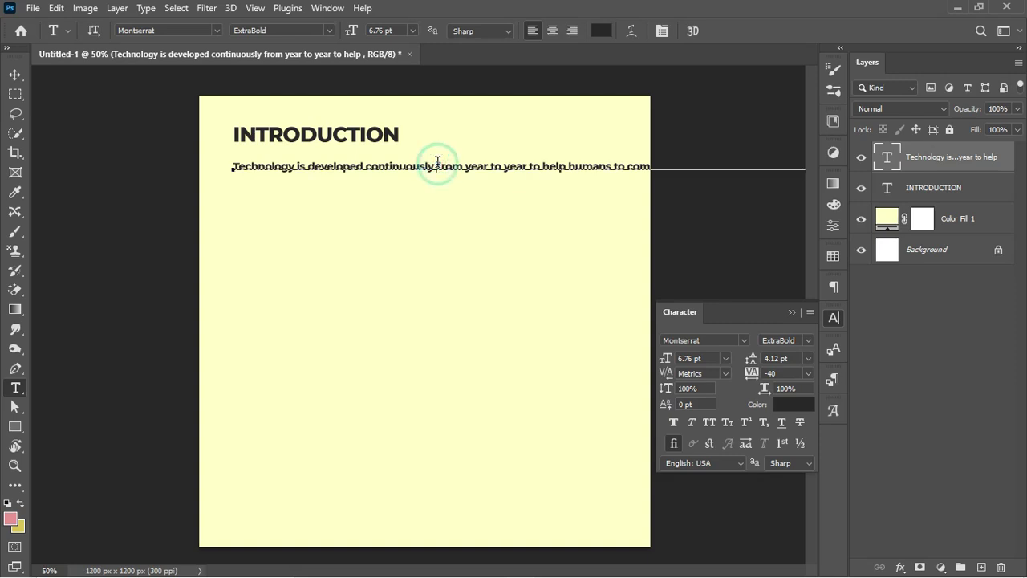
key("Return")
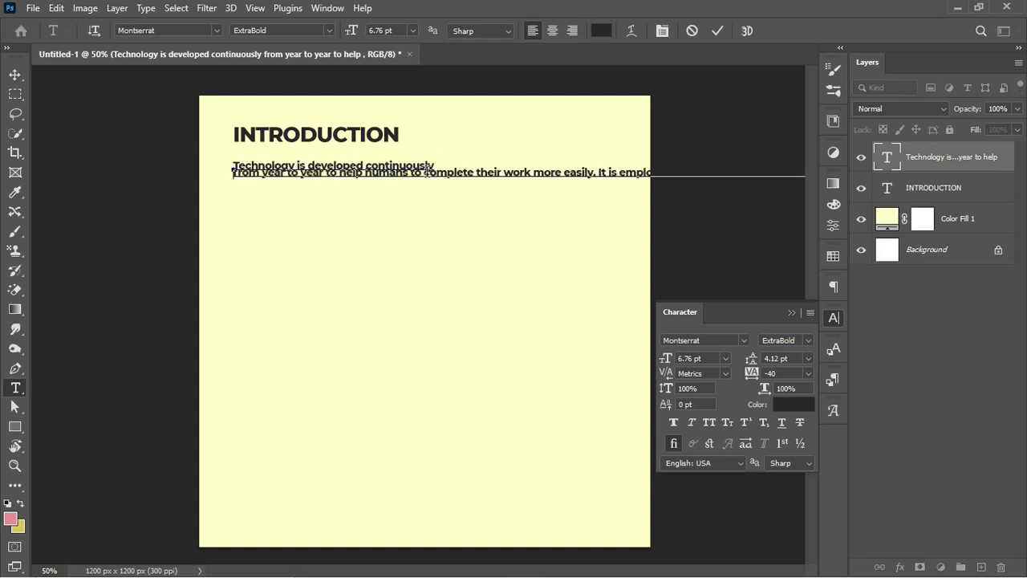
left_click(430, 177)
key("Return")
key("Return")
key("Return")
key("Return")
key("Return")
key("Return")
key("Return")
key("Return")
key("Return")
key("Return")
key("Return")
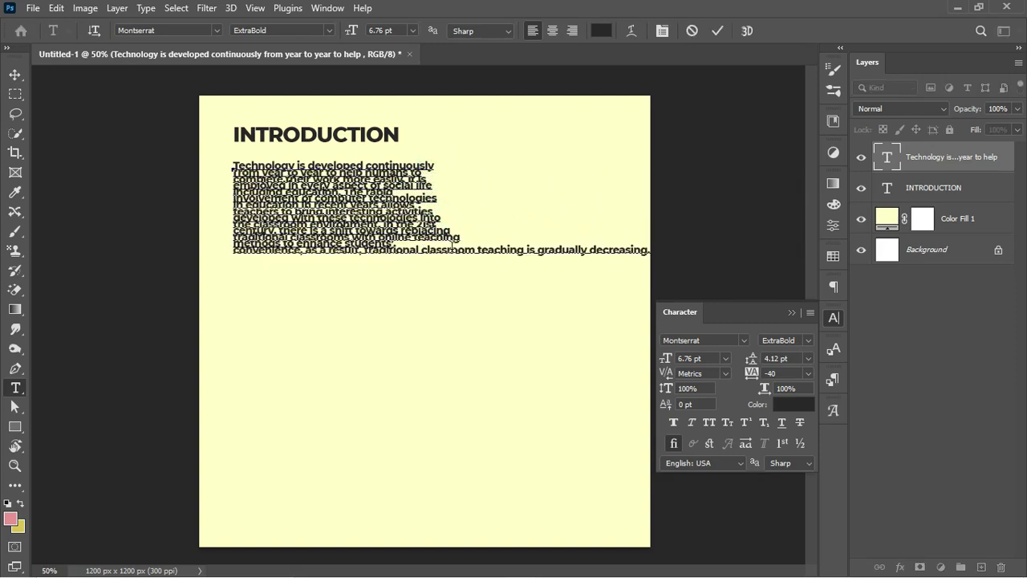
key("Return")
left_click(739, 288)
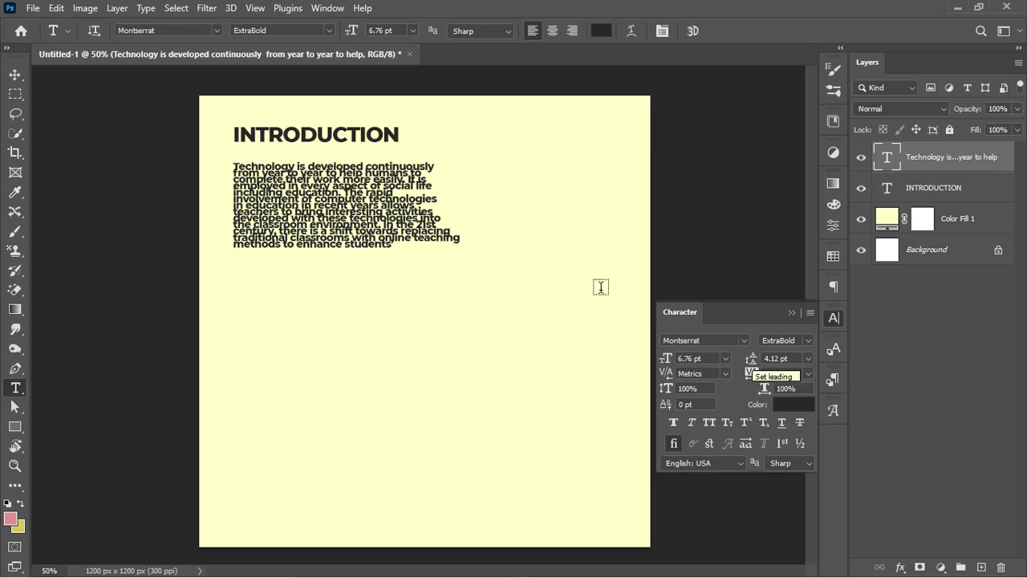
Step: Try a 6 pt leading on the paragraph and undo it
left_click(775, 358)
type("31")
key("Return")
type("6")
key("Return")
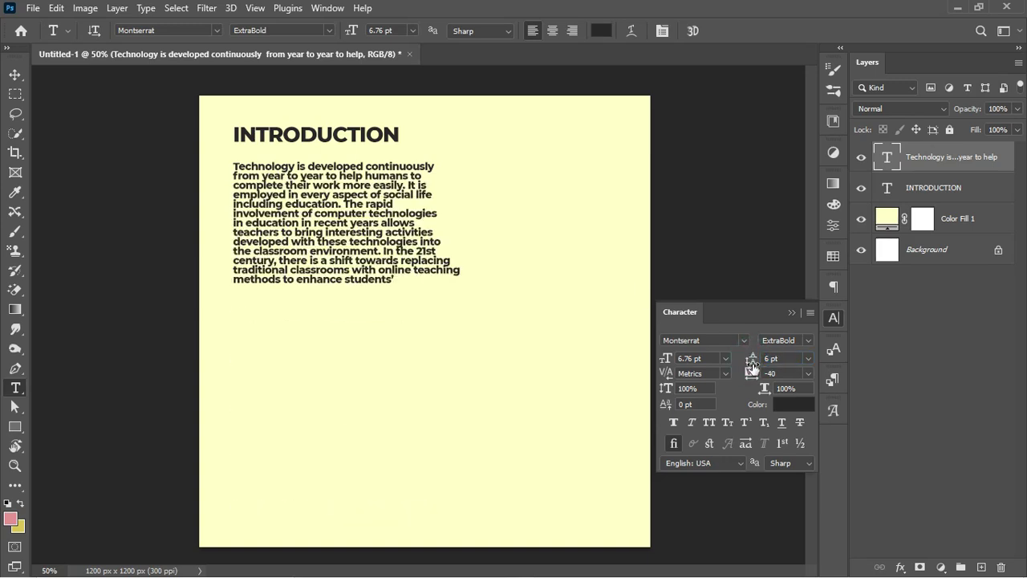
key("ctrl+z")
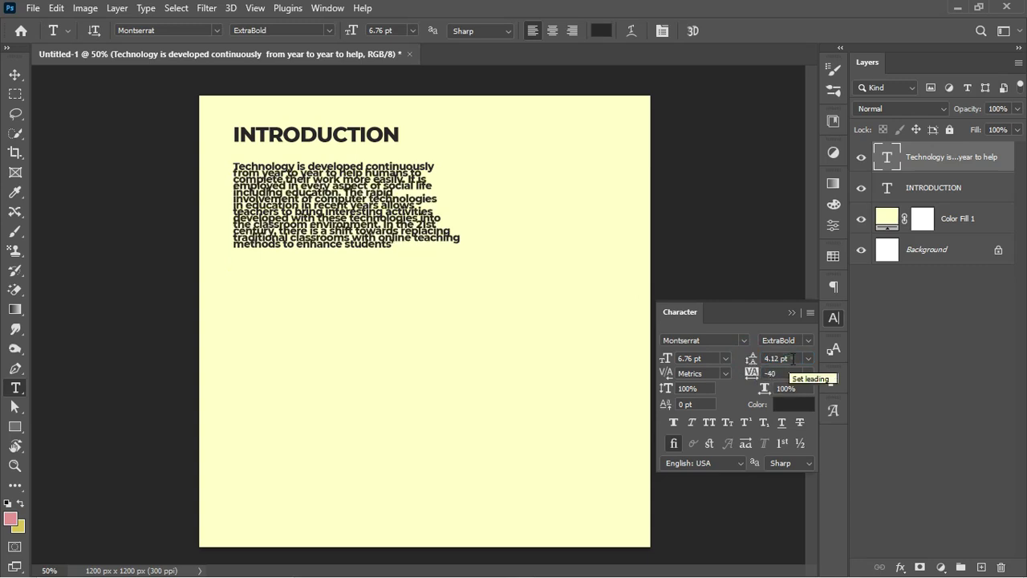
Step: Double the paragraph's leading to 8.24 pt
left_click(782, 357)
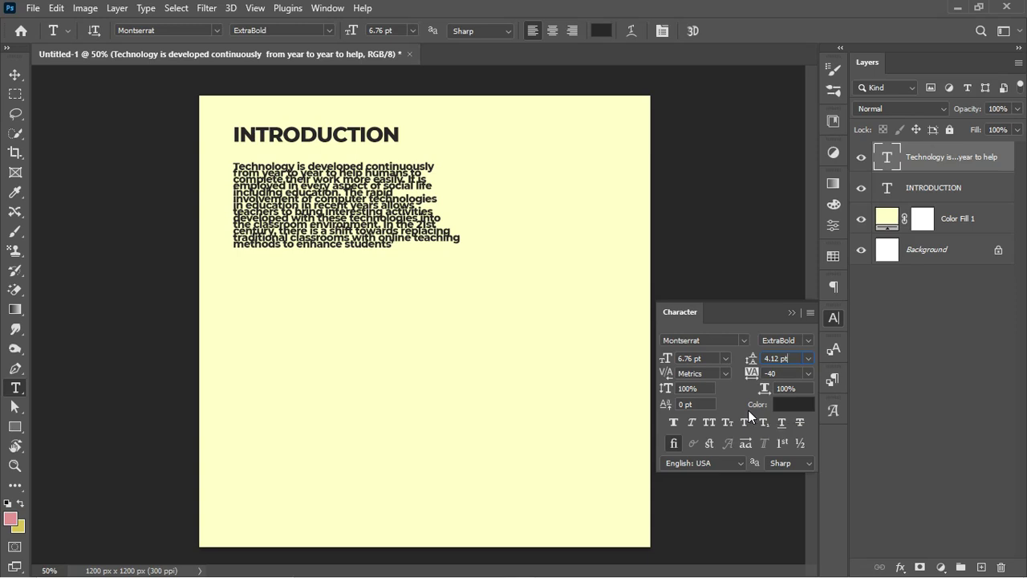
type("*2")
key("Return")
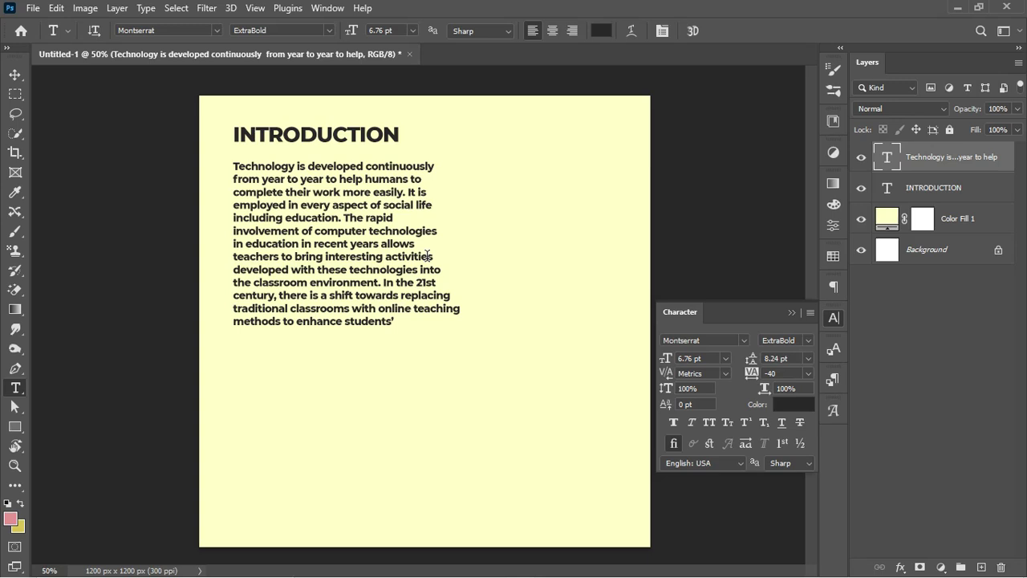
Step: Set the paragraph's font style to Medium and halve its tracking
left_click(808, 341)
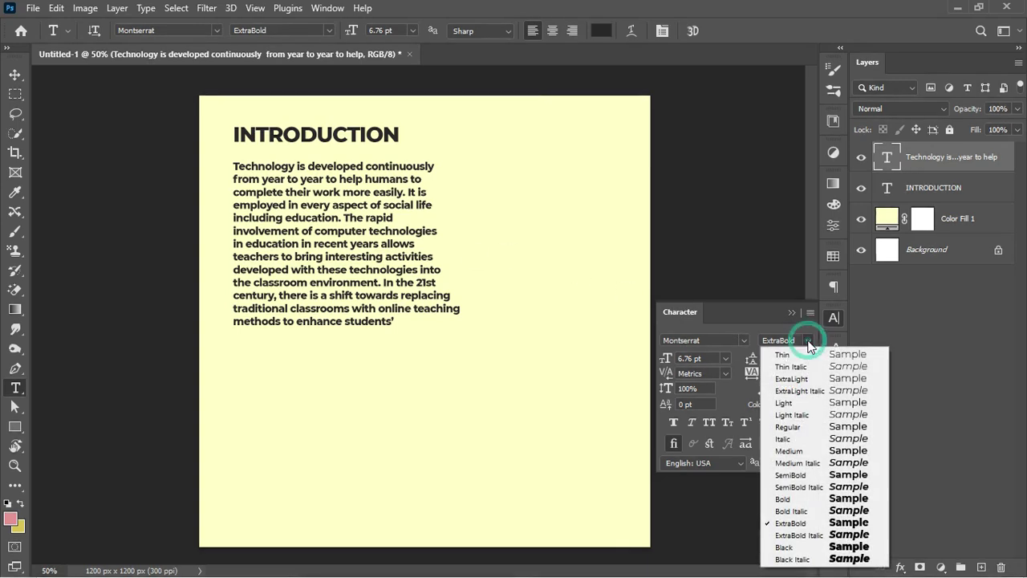
left_click(800, 450)
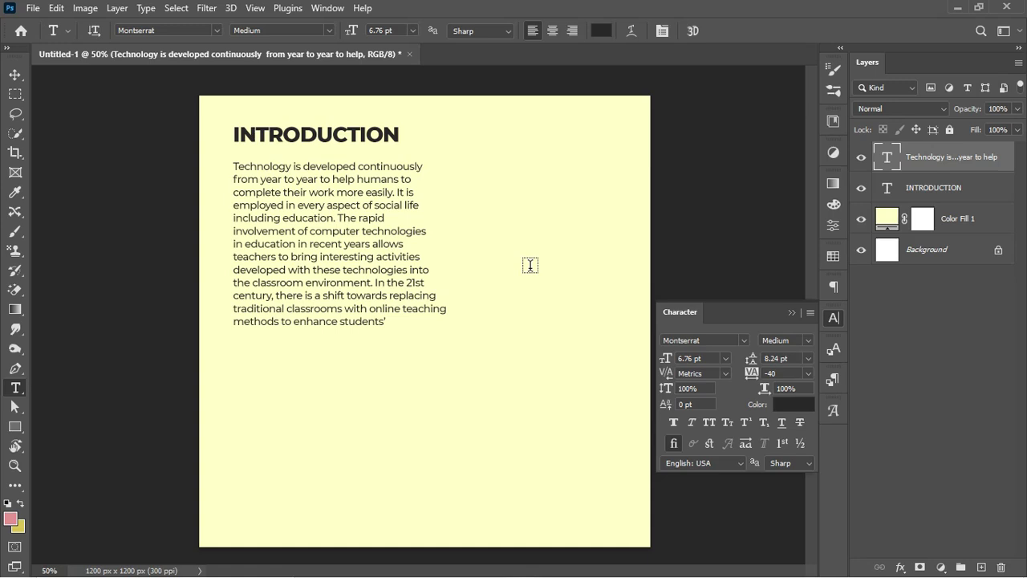
left_click(777, 374)
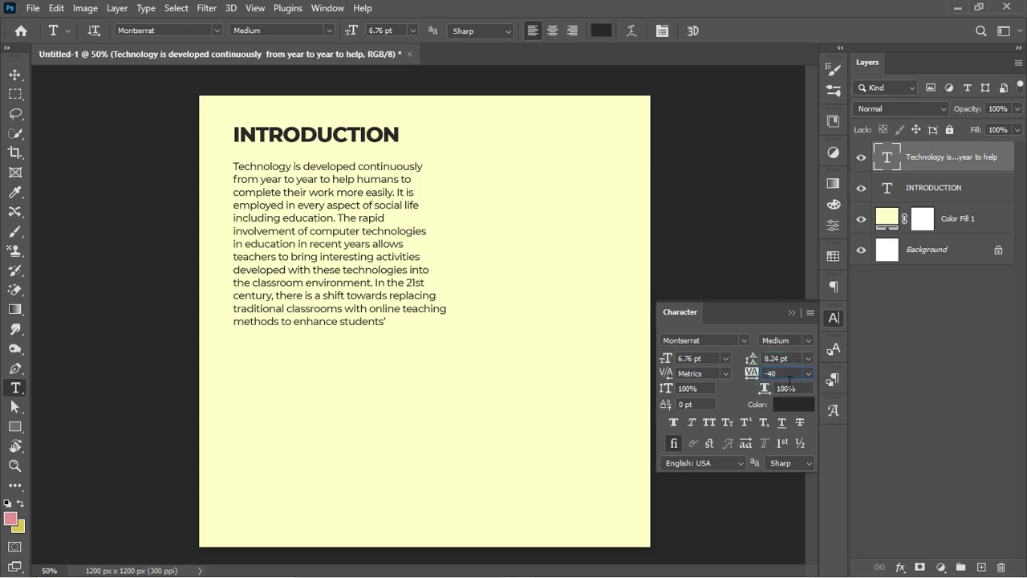
type("/2")
key("Return")
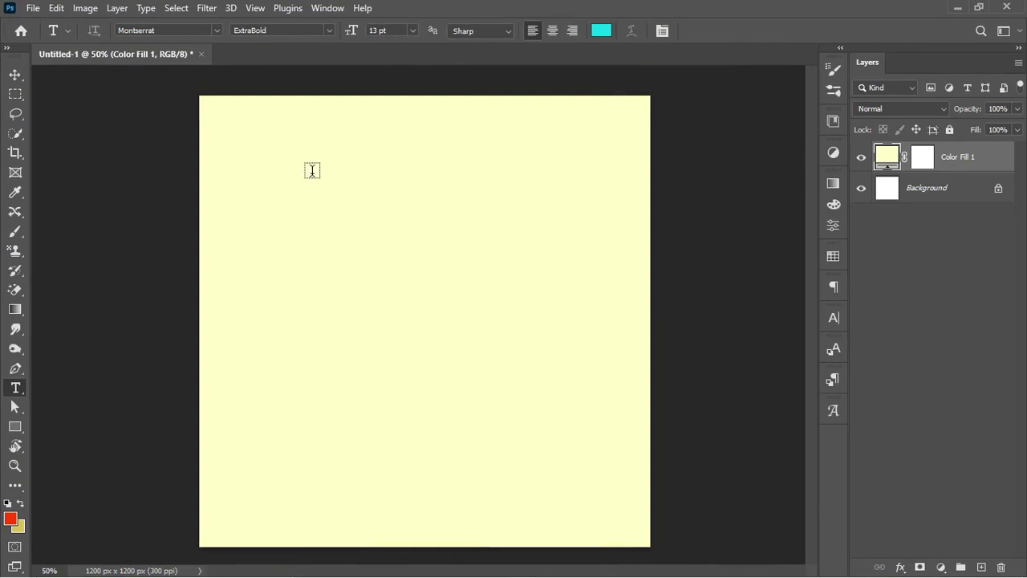
Step: Show the Color settings and check which display modes are available, keeping Color Wheel
left_click(327, 9)
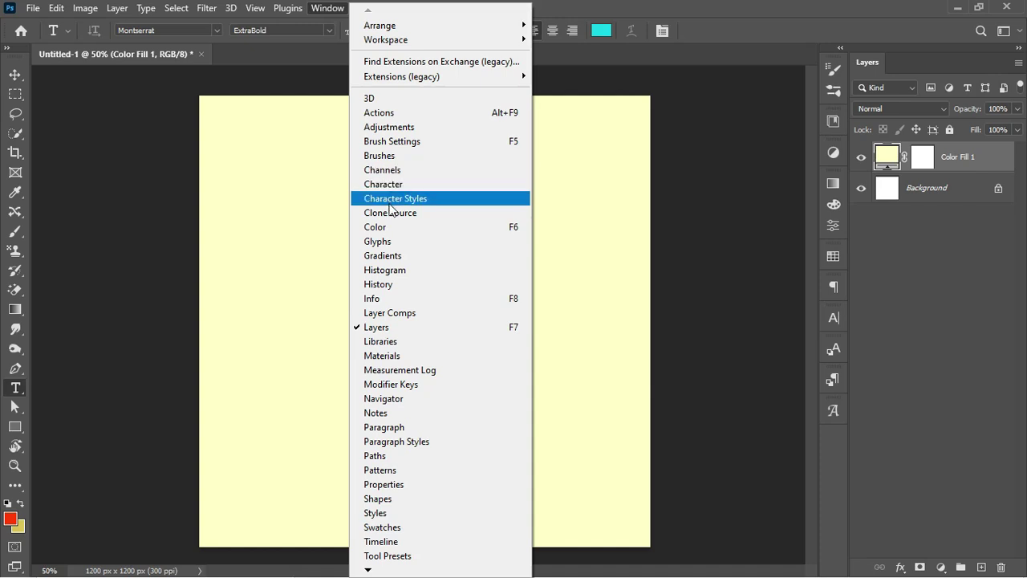
left_click(376, 228)
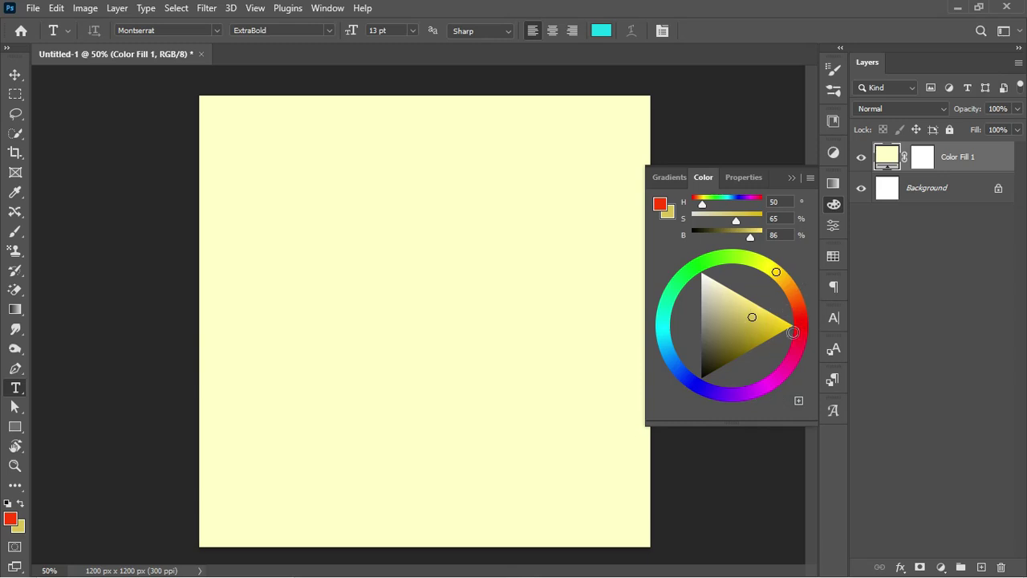
left_click(809, 178)
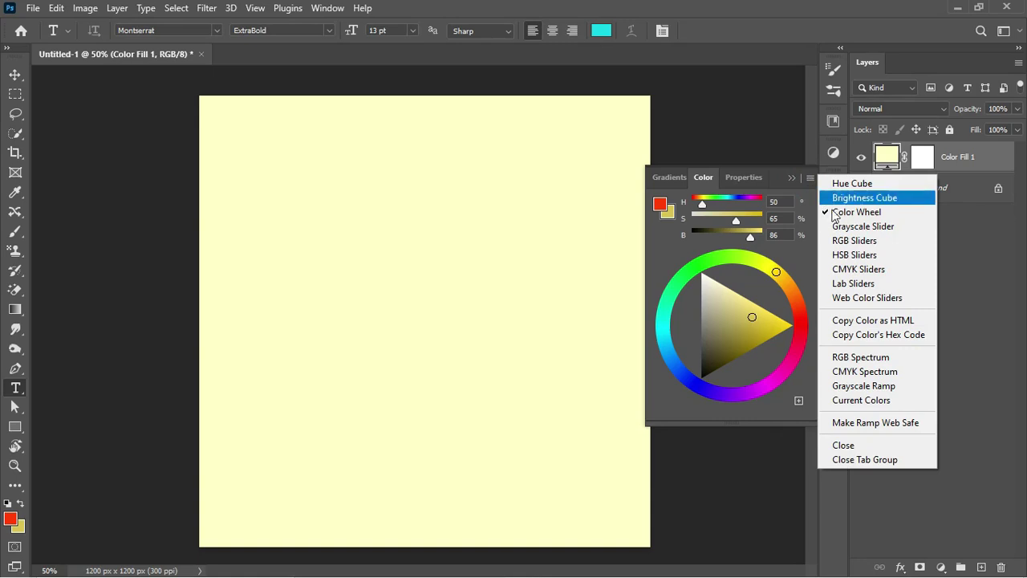
left_click(803, 379)
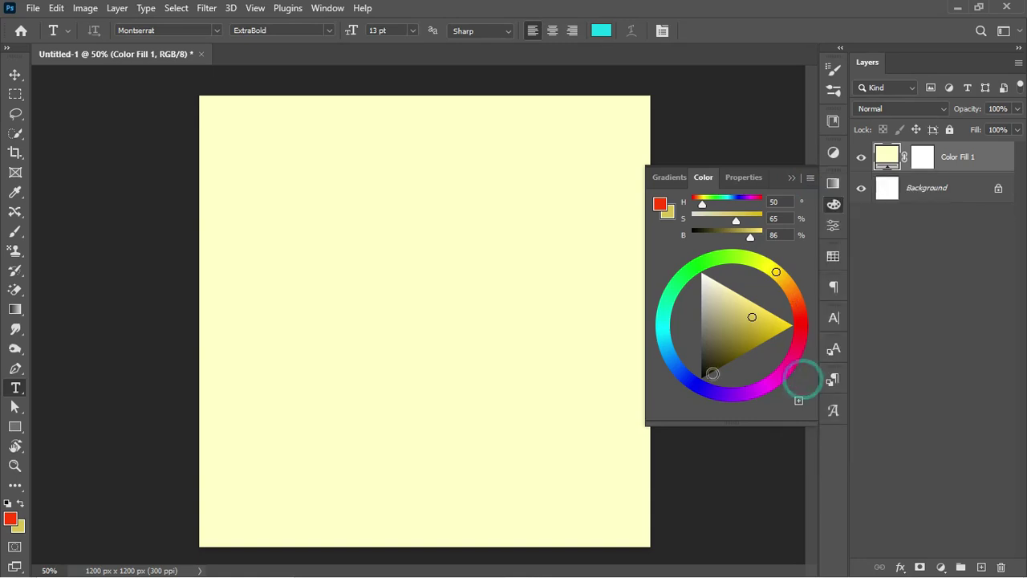
Step: Add a "Lorem Ipsum" text layer, scale it to about 239% and place it slightly above the canvas centre
left_click(294, 329)
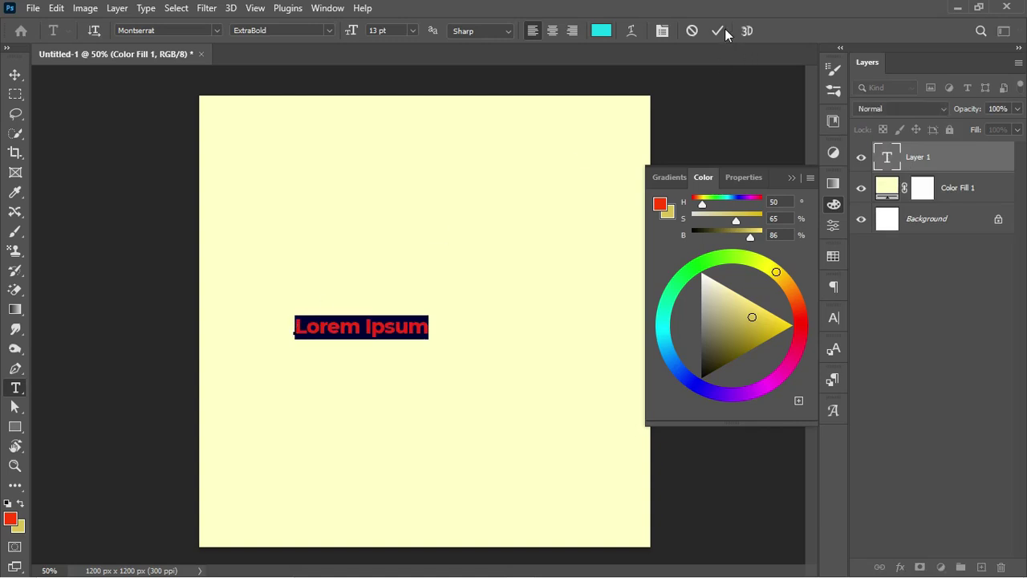
left_click(721, 30)
key("ctrl+t")
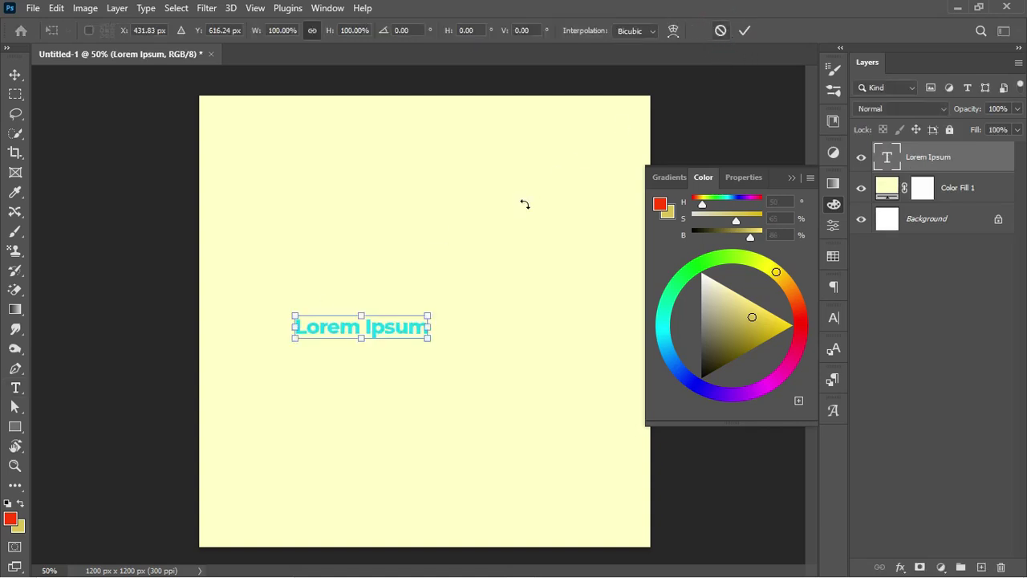
left_click_drag(427, 315, 594, 173)
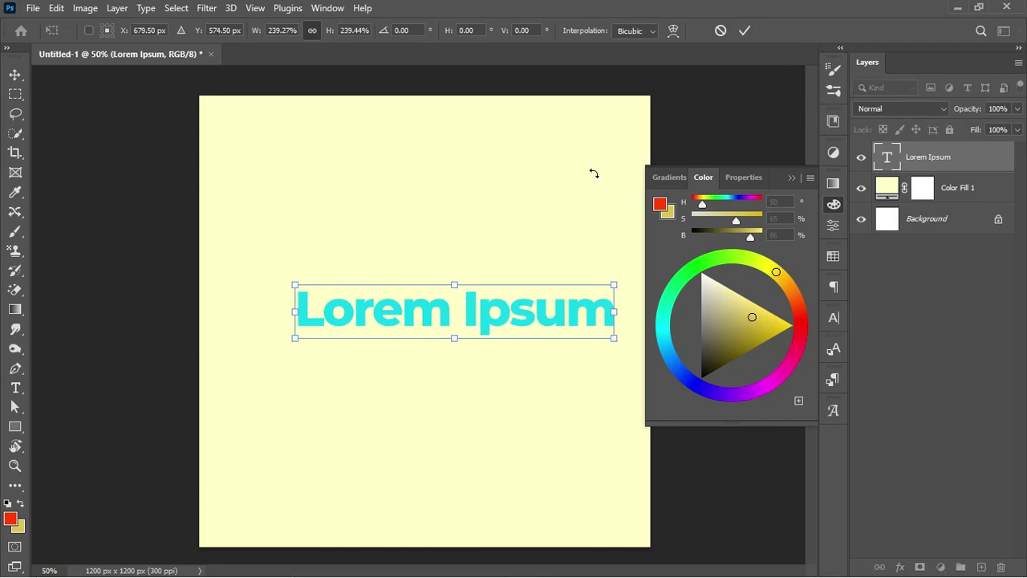
left_click_drag(474, 310, 453, 288)
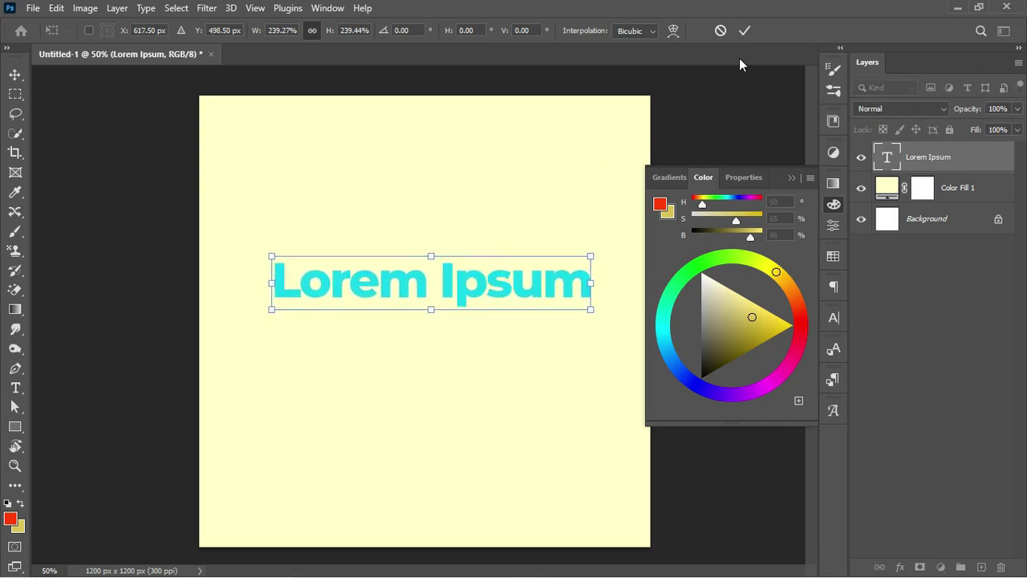
left_click(744, 32)
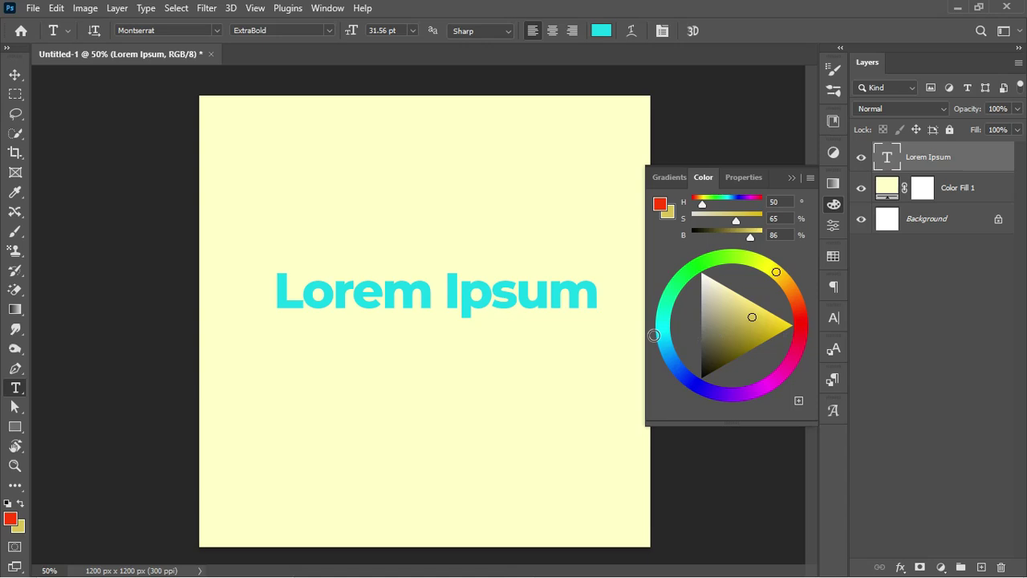
Step: Recolour the "Lorem Ipsum" text to bright green 15f20a using the color wheel
left_click(602, 36)
left_click_drag(378, 287, 333, 270)
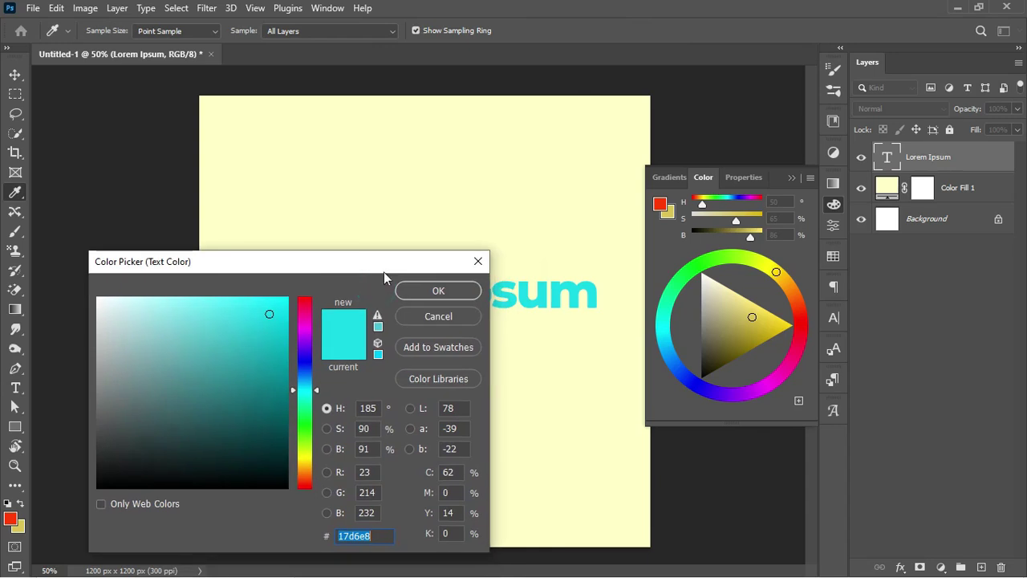
left_click(697, 259)
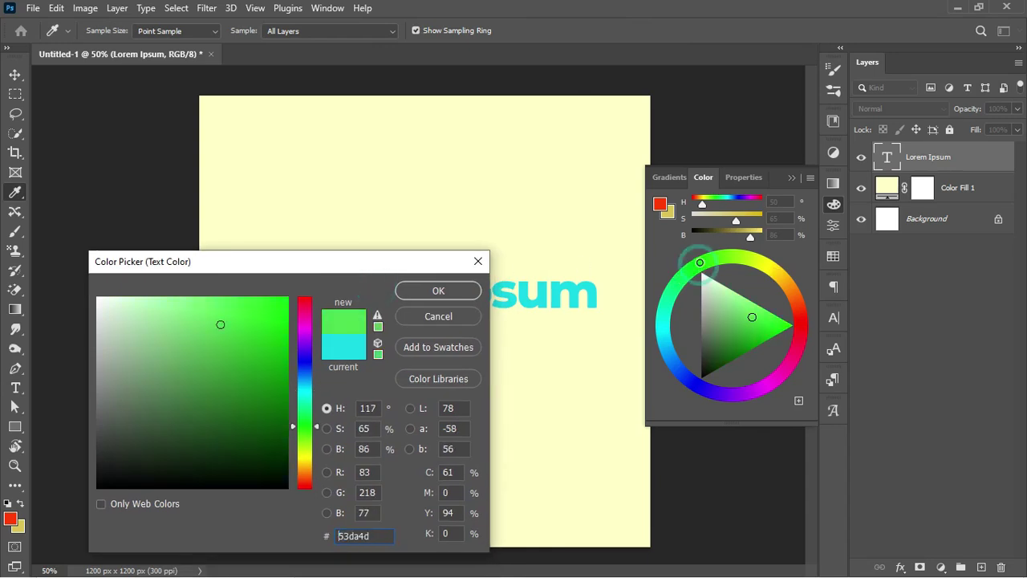
left_click_drag(698, 258, 699, 258)
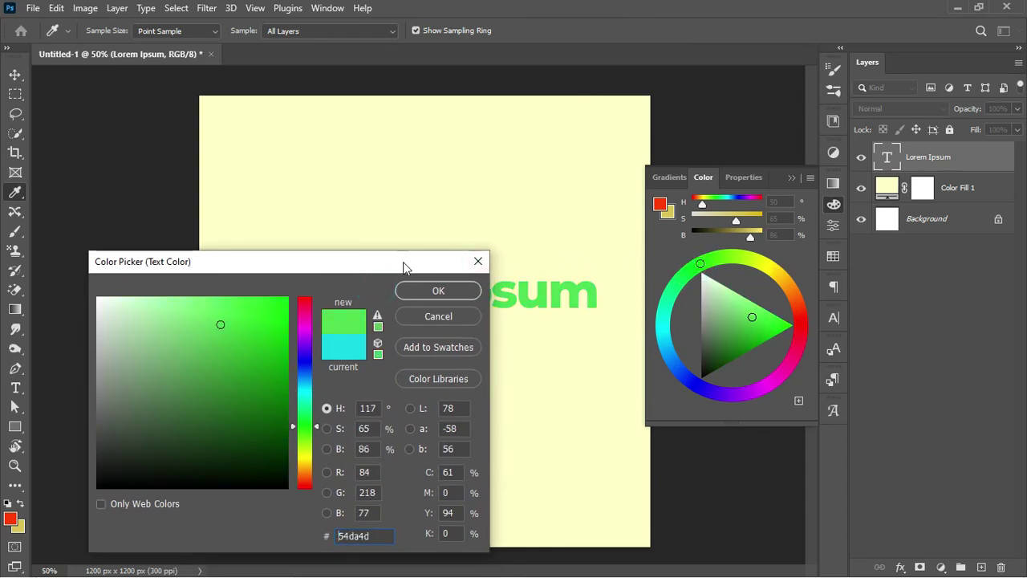
left_click_drag(403, 265, 405, 349)
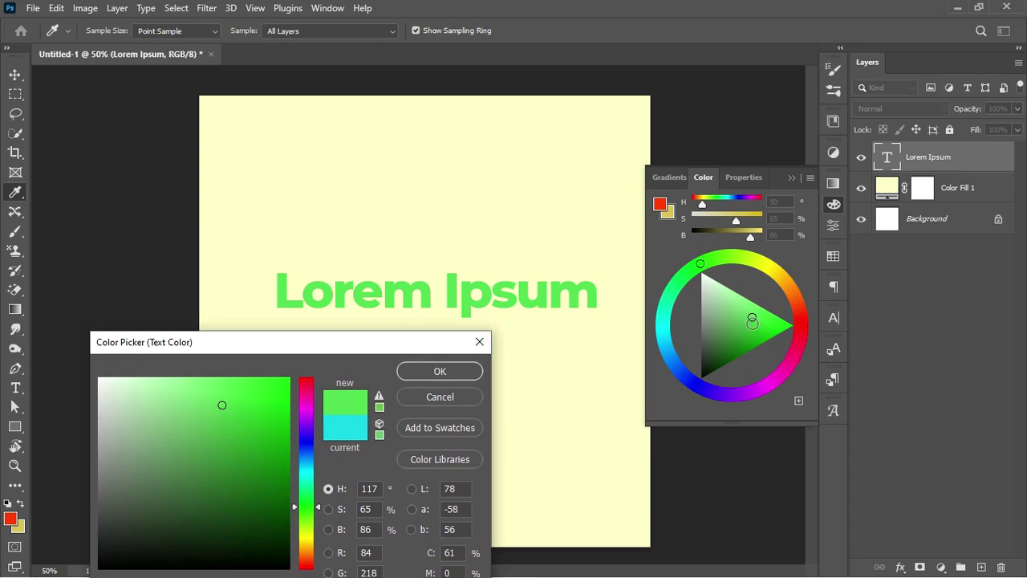
left_click_drag(752, 317, 785, 327)
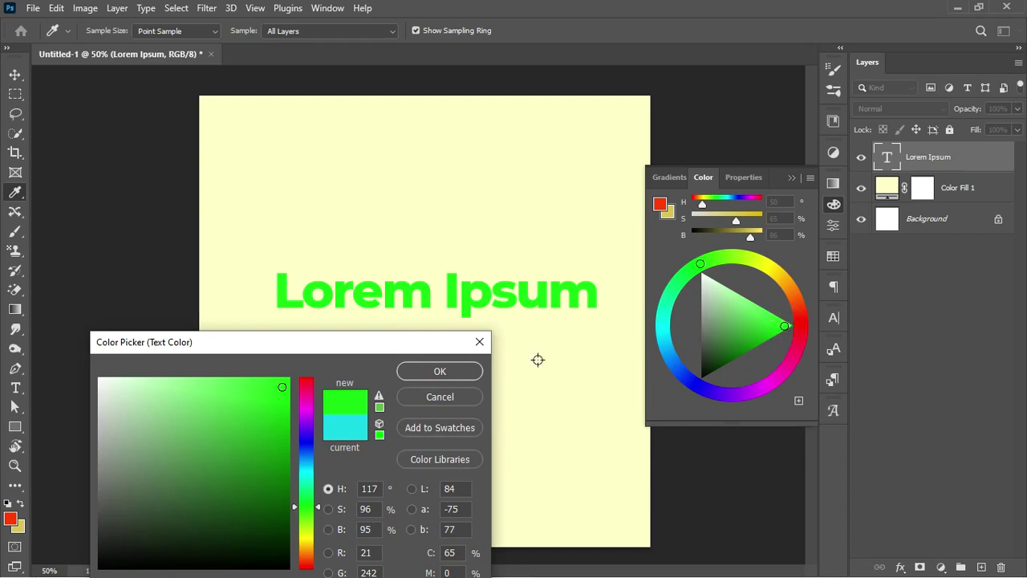
left_click(458, 375)
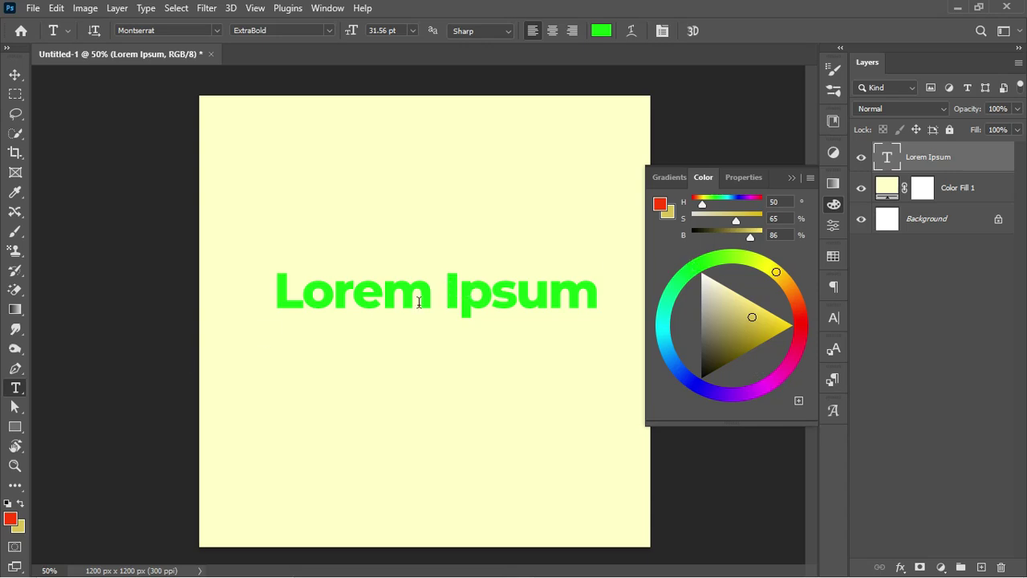
Step: Highlight the word "Ipsum" in the green text to compare its inverted colour with the opposite side of the color wheel
left_click_drag(443, 290, 594, 291)
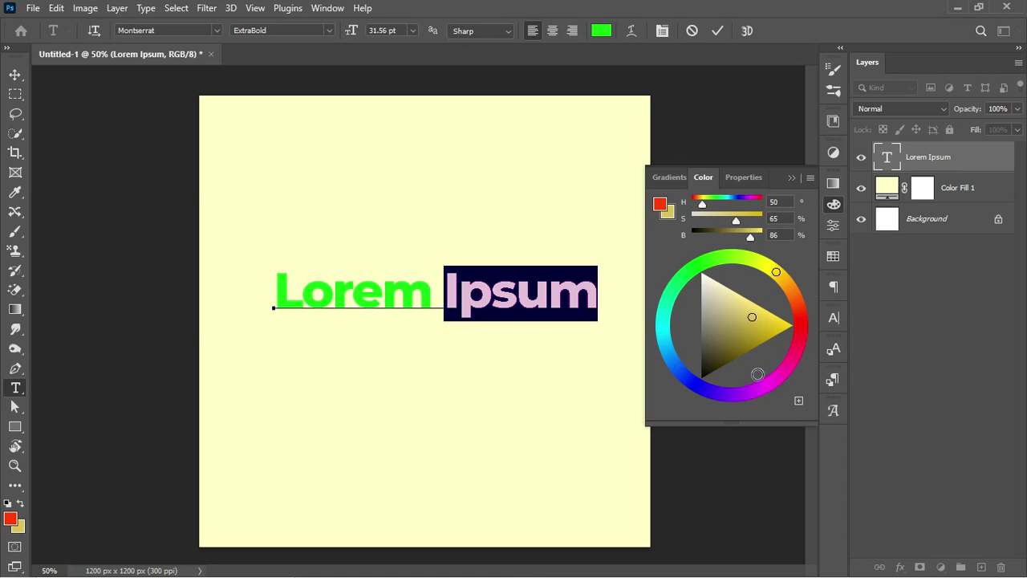
left_click(456, 290)
left_click_drag(446, 293, 604, 301)
left_click(717, 30)
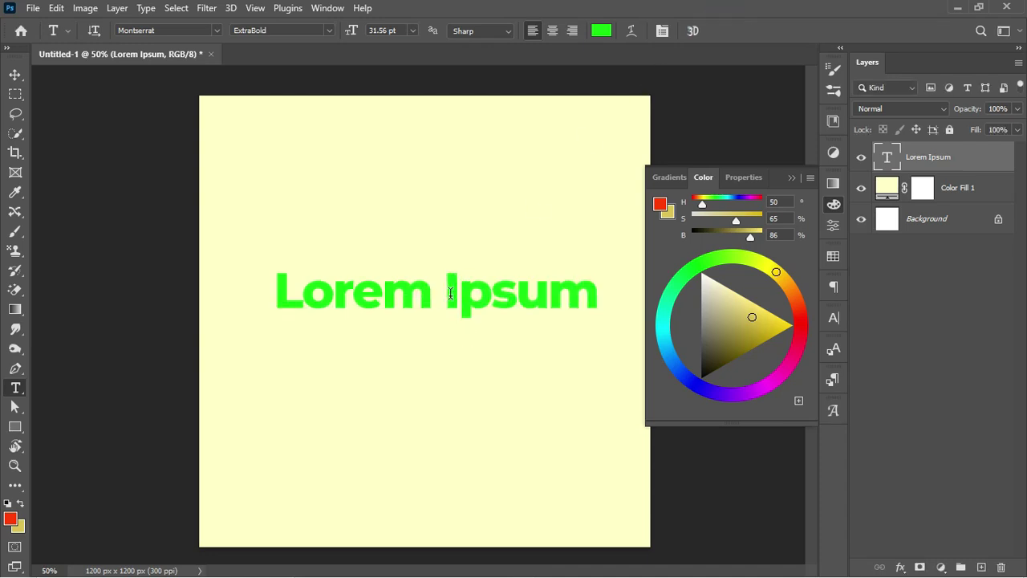
Step: Change the hue of the "Lorem Ipsum" text to yellow, colour f2e40a
left_click(601, 31)
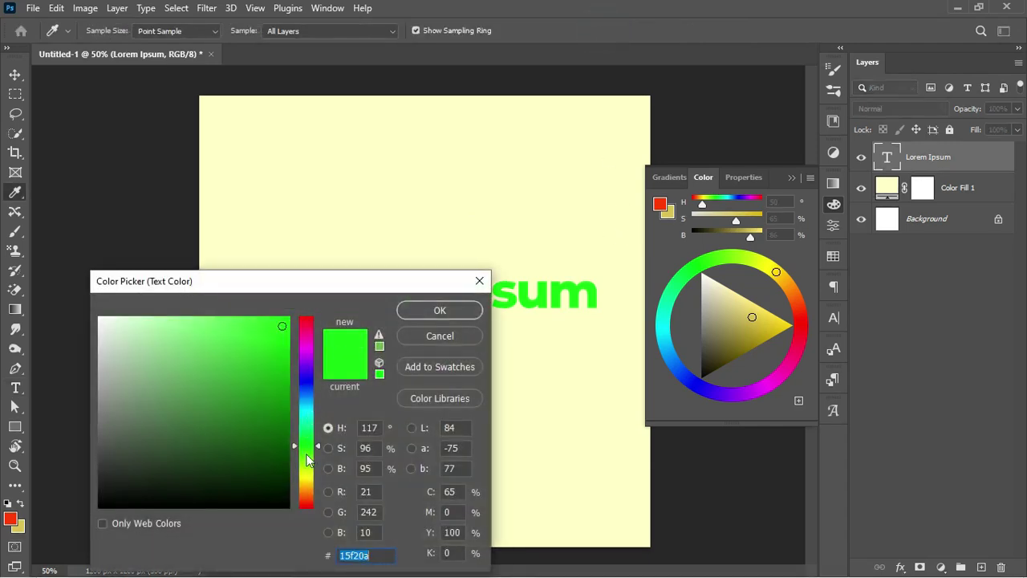
left_click_drag(308, 456, 307, 478)
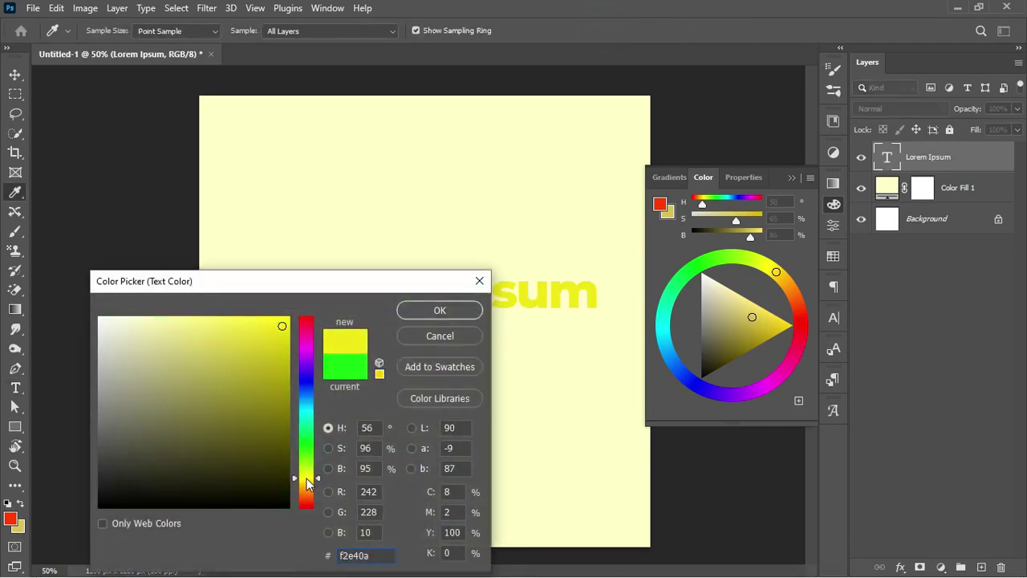
left_click(448, 309)
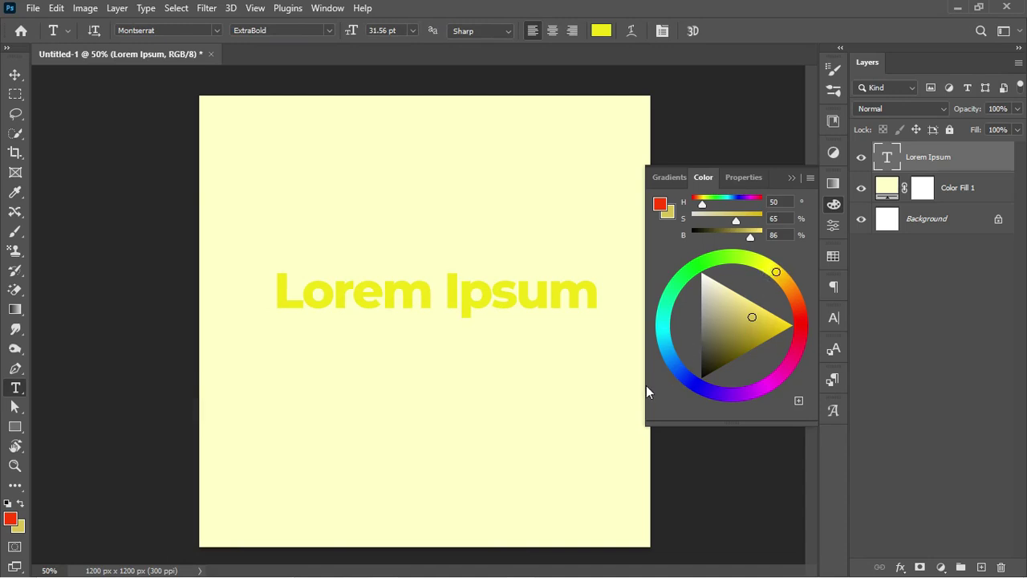
Step: Highlight "Ipsum" in the yellow text to compare its inverted colour with the color wheel
left_click_drag(447, 295, 623, 284)
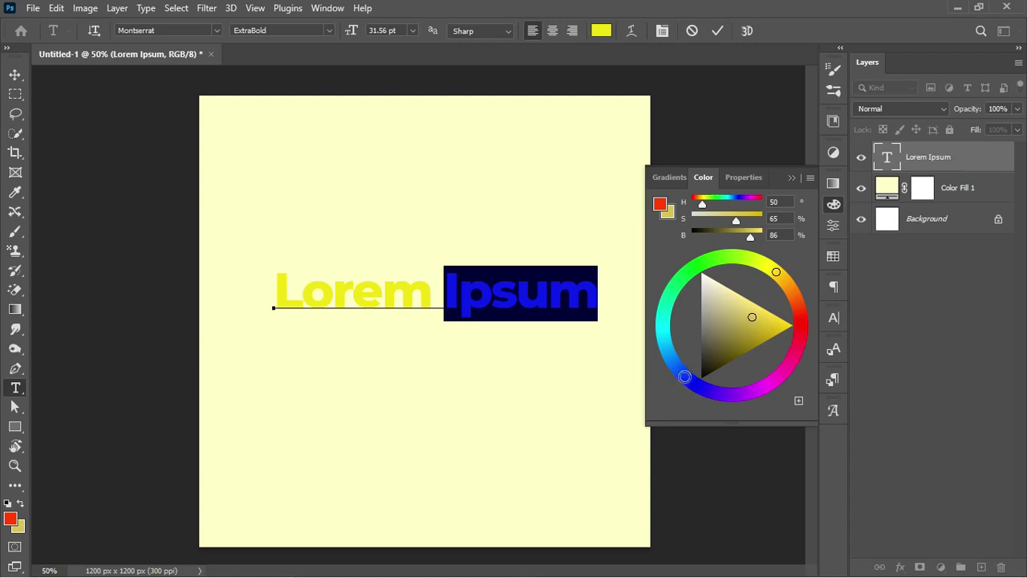
left_click(451, 284)
double_click(451, 285)
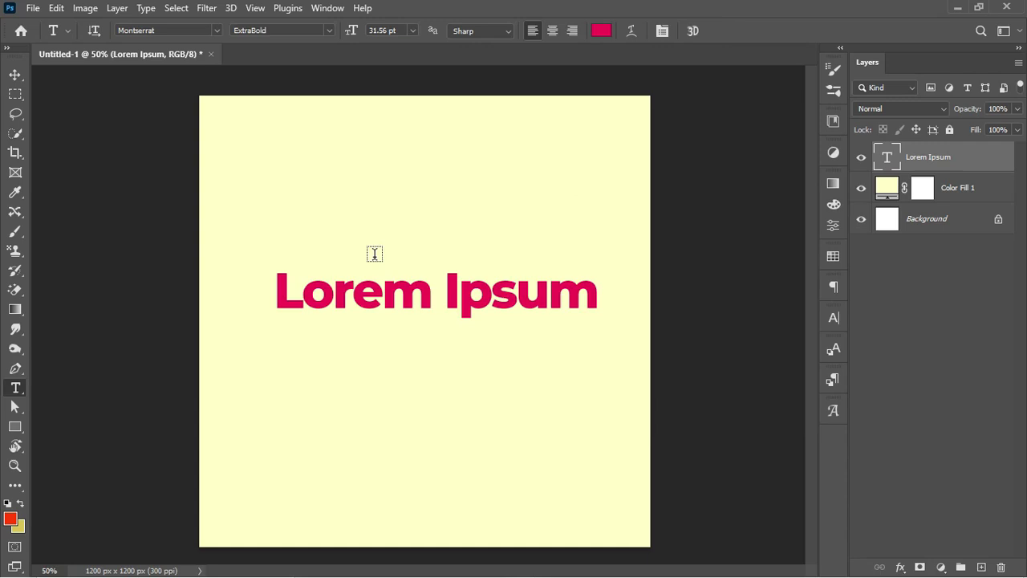